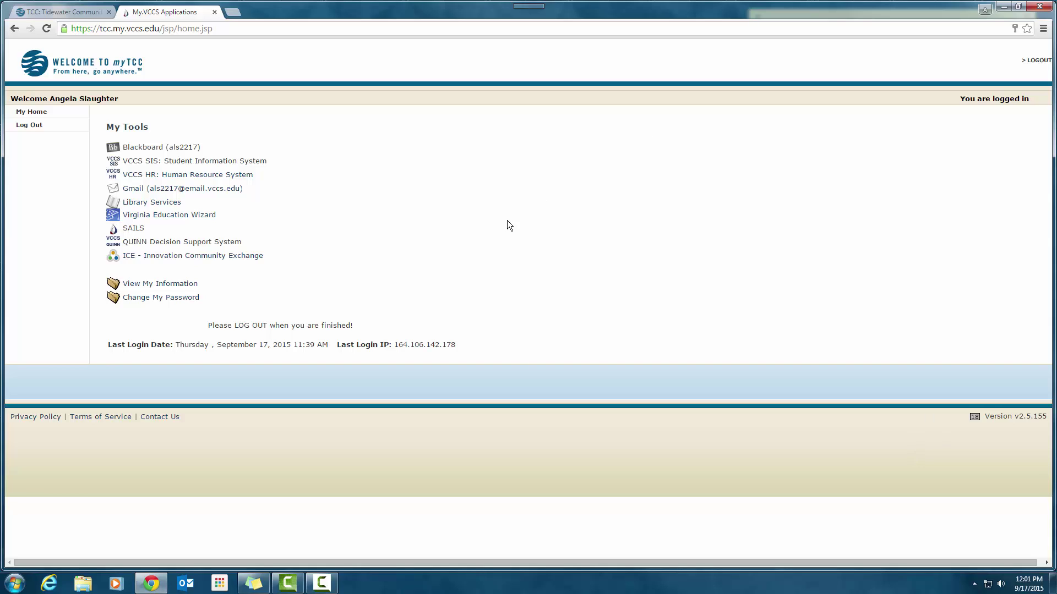
Step: Close the current portal page, reopen myTCC from the college home page and launch Blackboard
left_click(213, 11)
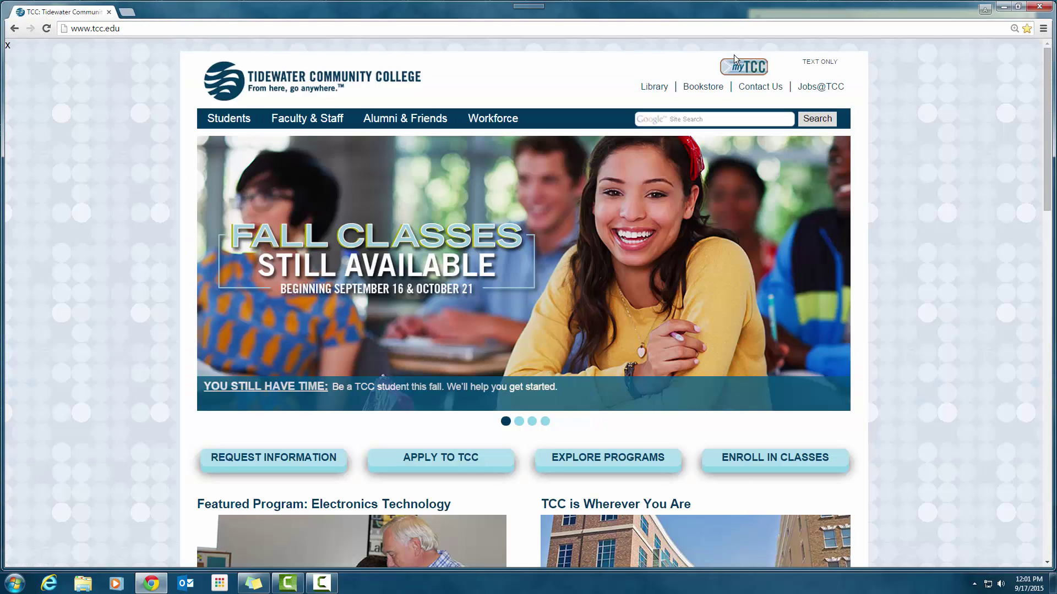
left_click(740, 67)
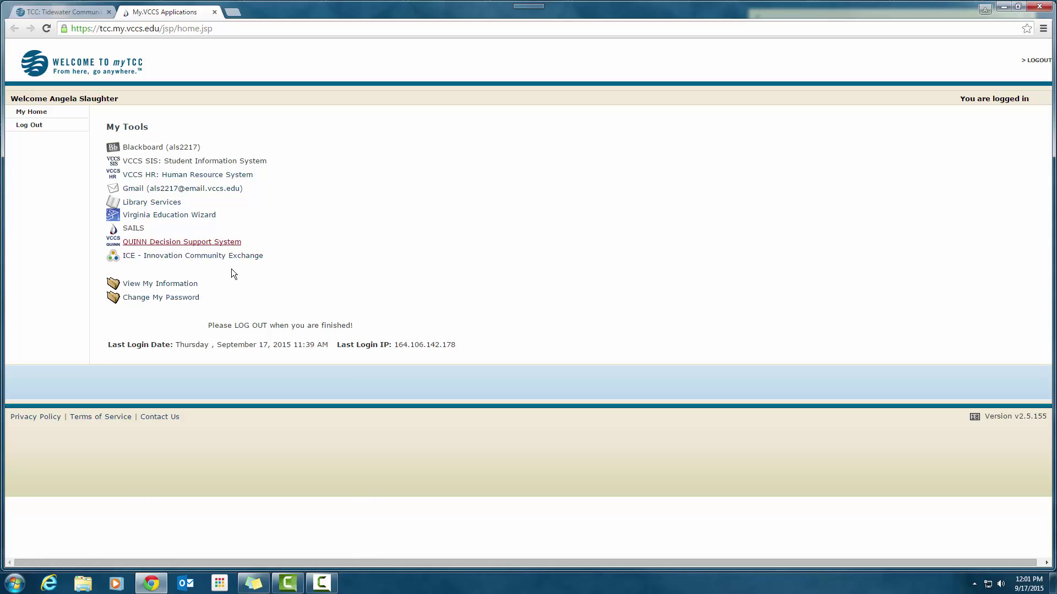
left_click(185, 147)
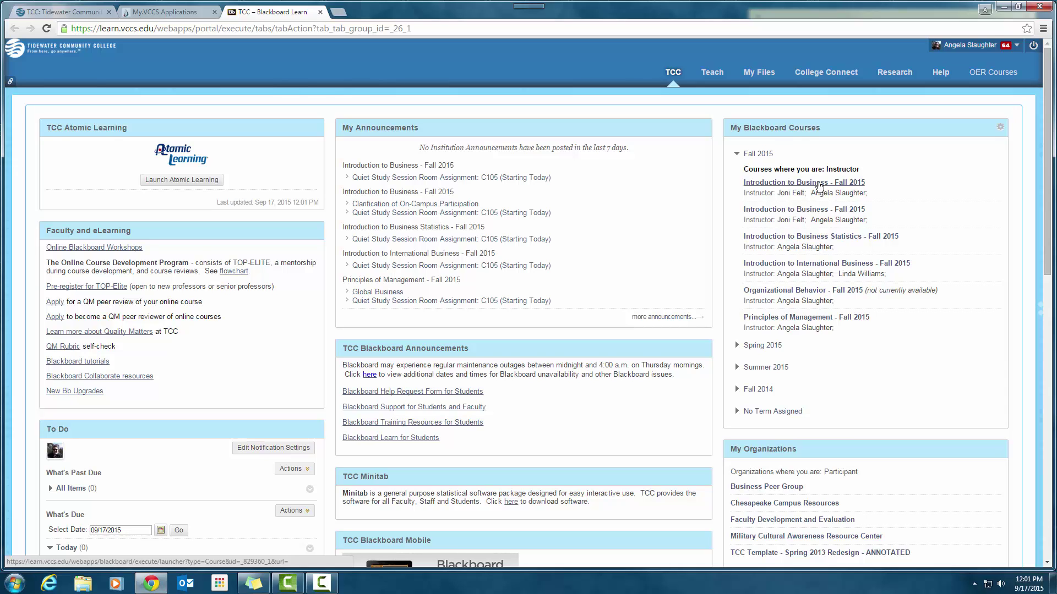
Step: Open the first Introduction to Business - Fall 2015 course and go to its Online Ofc Hrs / Test Rms page
left_click(819, 186)
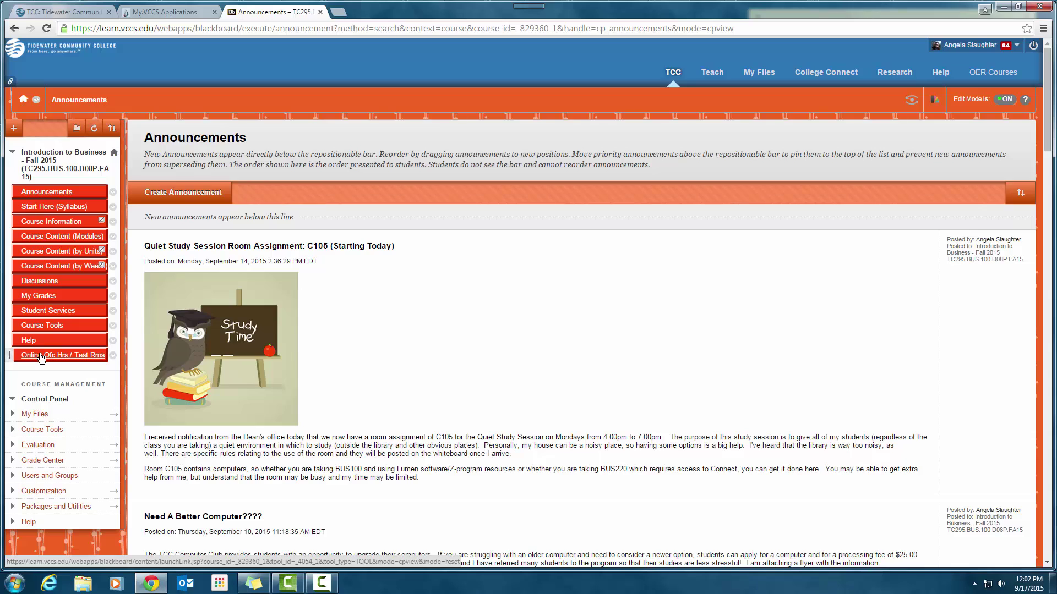
left_click(72, 356)
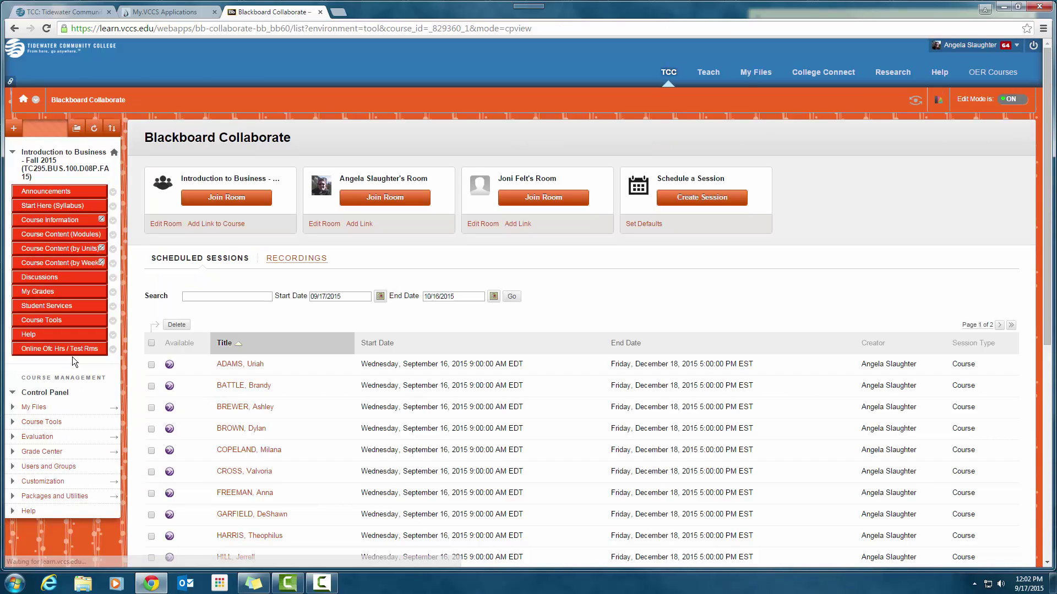
Step: Set the scheduled sessions filter's end date to 12/18/2015 and apply it
scroll(459, 444, "down", 5)
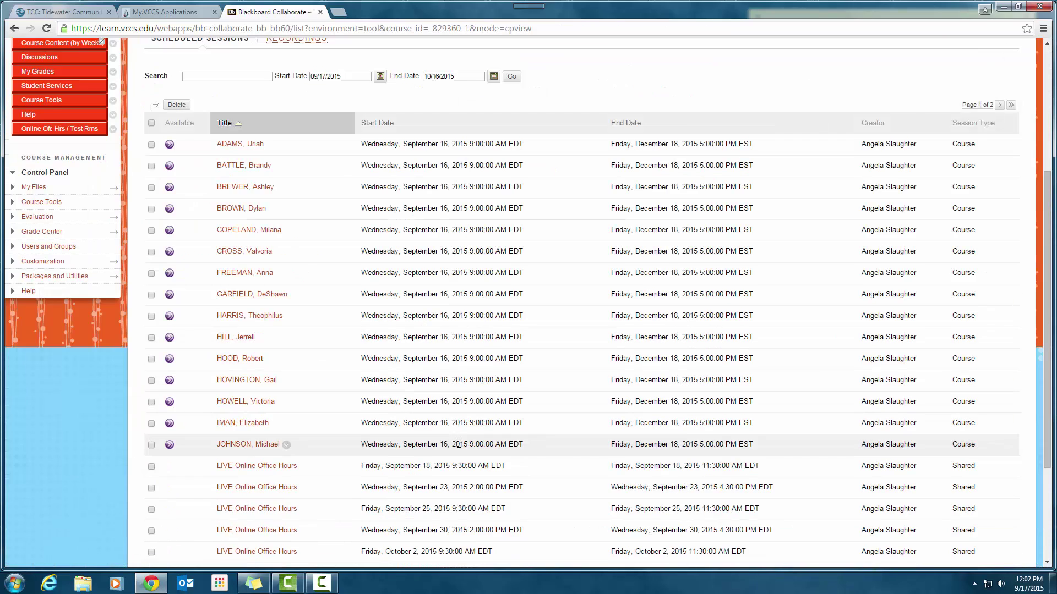
scroll(459, 443, "up", 3)
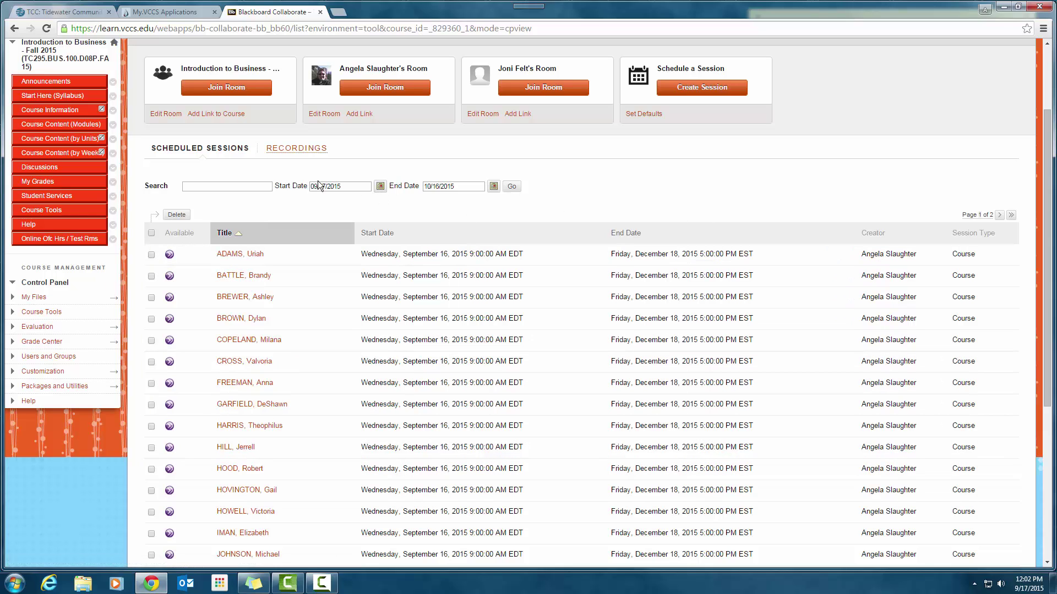
scroll(353, 216, "up", 1)
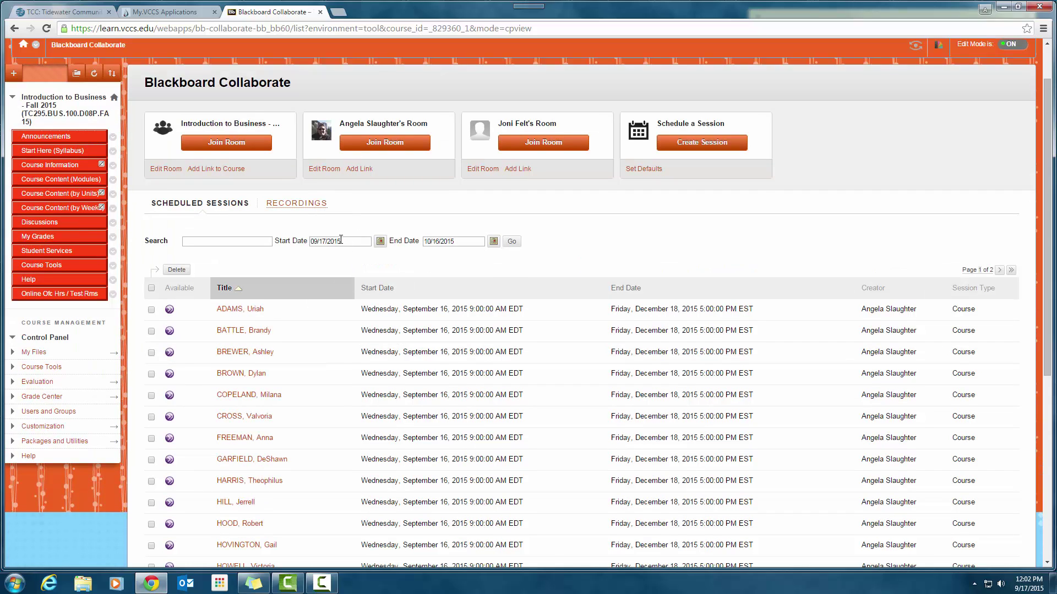
left_click(466, 243)
left_click(494, 242)
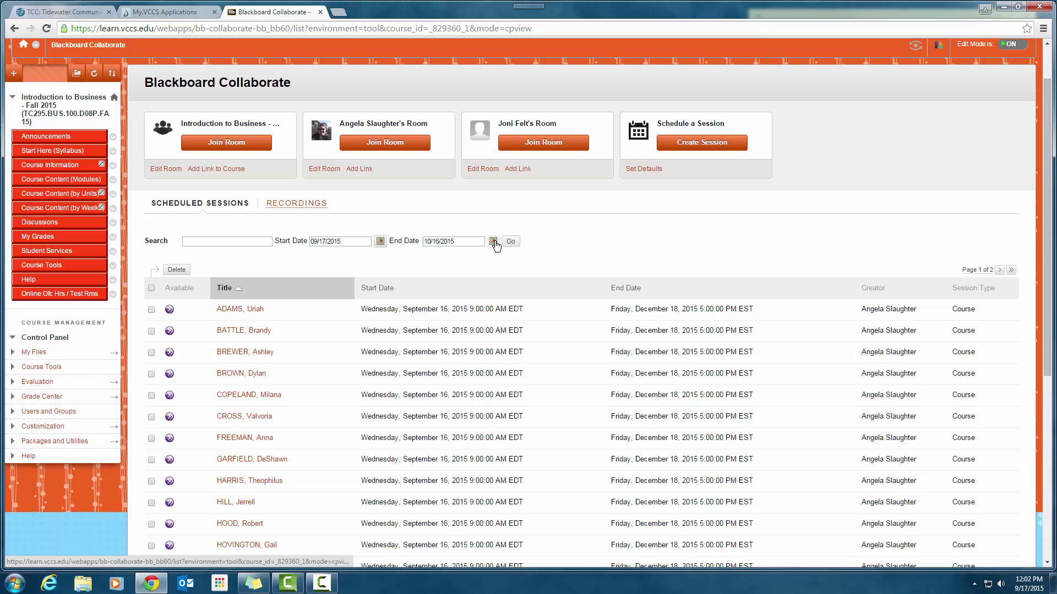
left_click(598, 258)
left_click(598, 258)
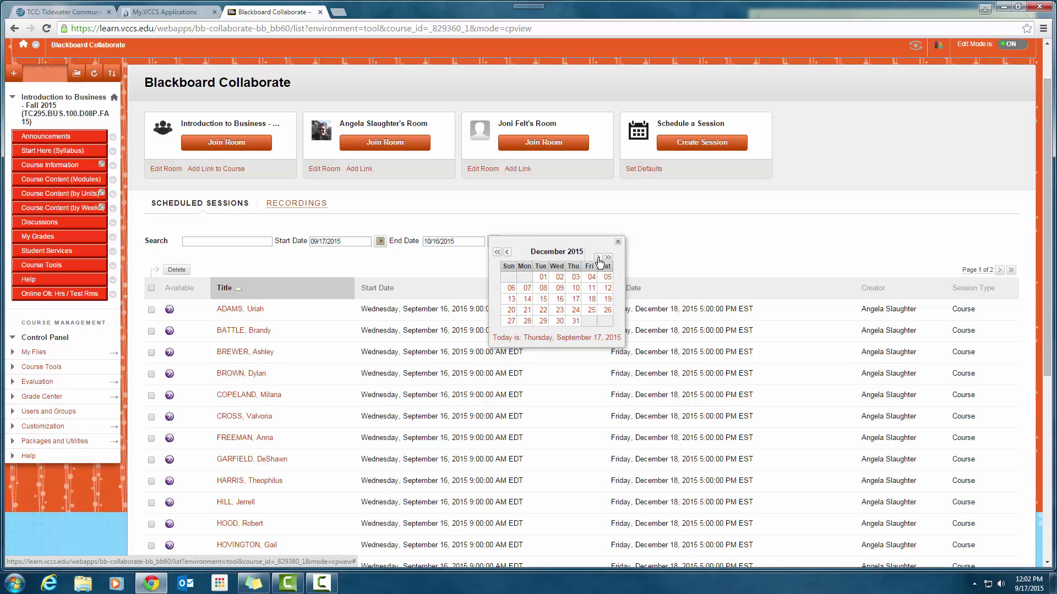
left_click(596, 290)
left_click(494, 243)
left_click(597, 300)
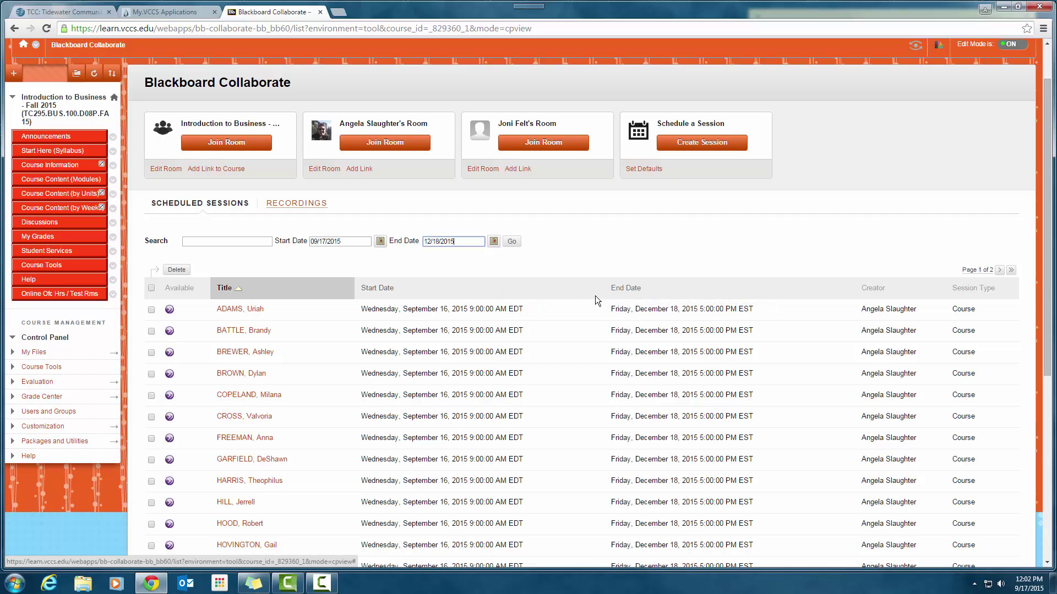
left_click(515, 245)
Step: Search the scheduled sessions for the participant's last name
left_click(206, 295)
type("Slaughter")
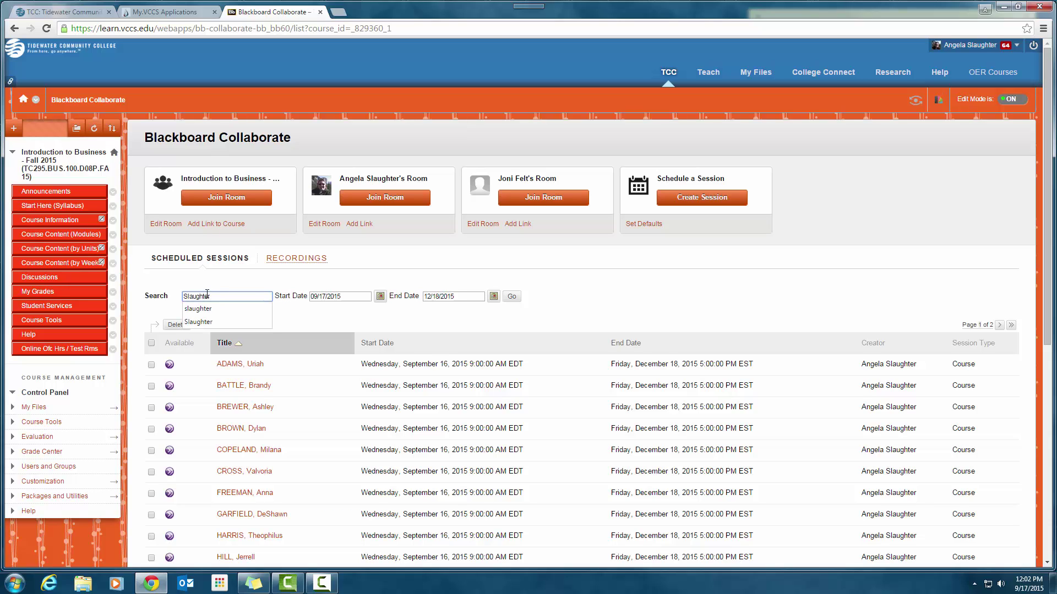
left_click(512, 296)
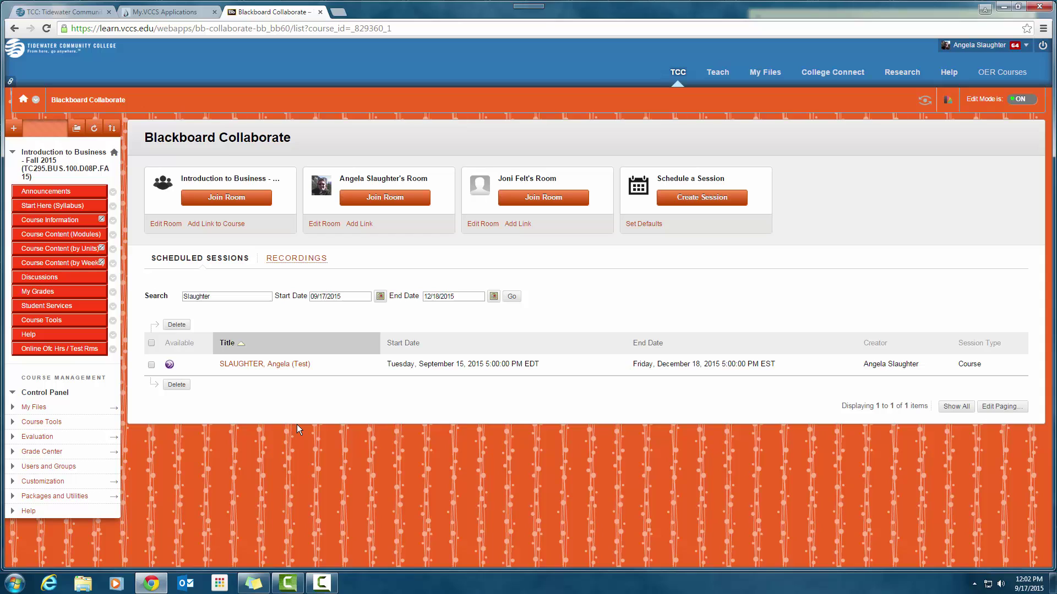
Step: Open the matching test session, join its room and launch the downloaded meeting (38).collab file
left_click(270, 366)
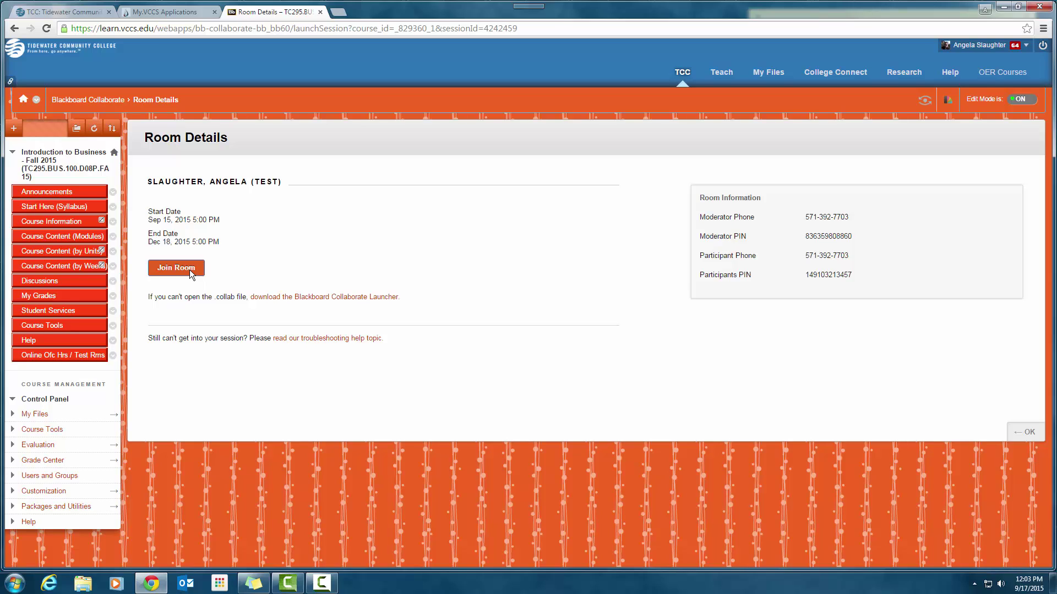
left_click(189, 270)
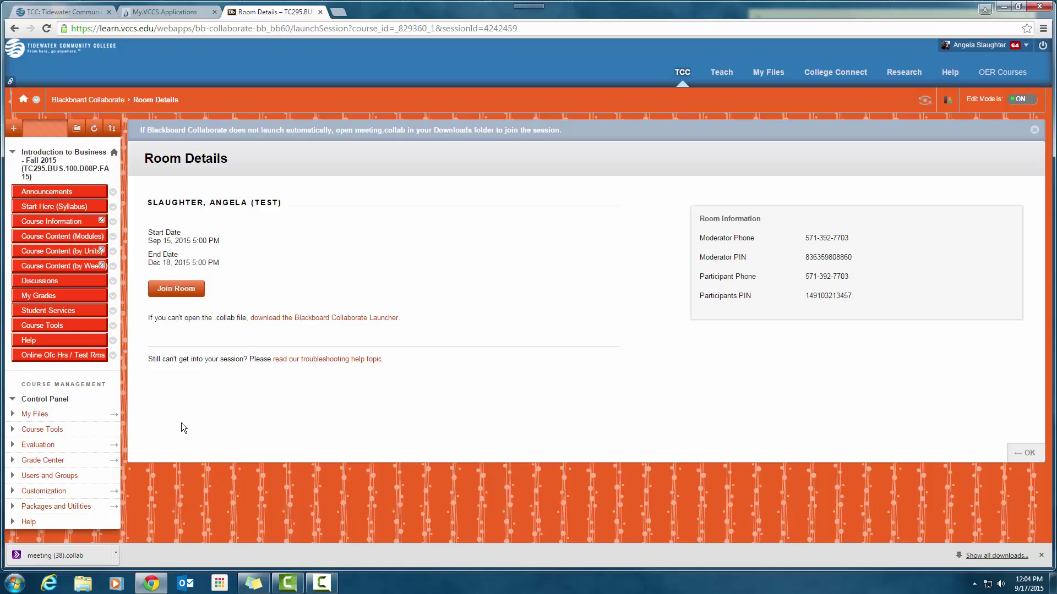
left_click(116, 556)
left_click(141, 484)
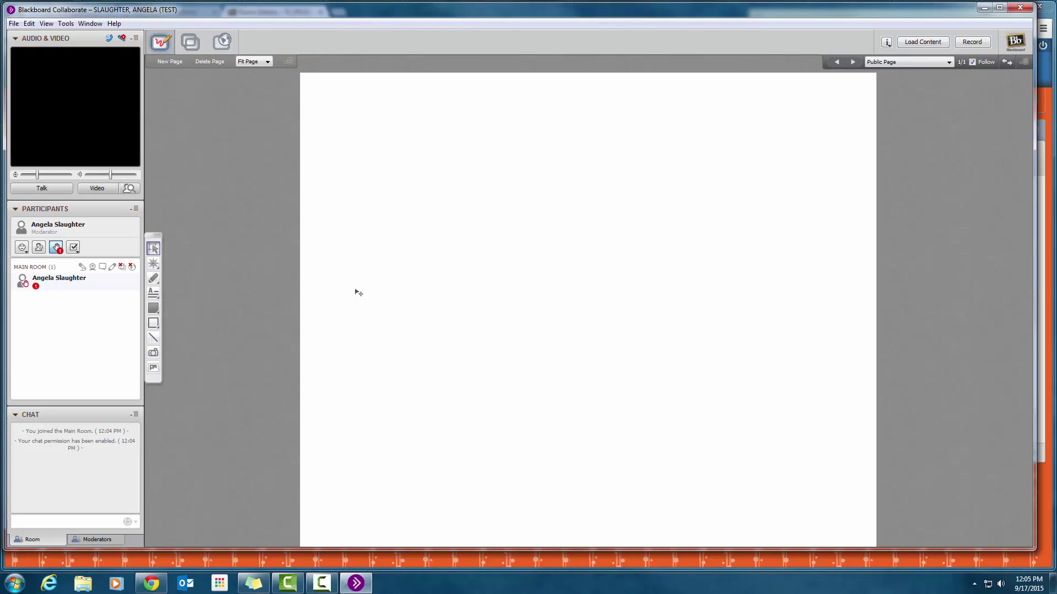
Step: Lower the raised hand, look through the available emoticons and maximize the session window
mouse_move(53, 292)
left_click(56, 248)
left_click(22, 247)
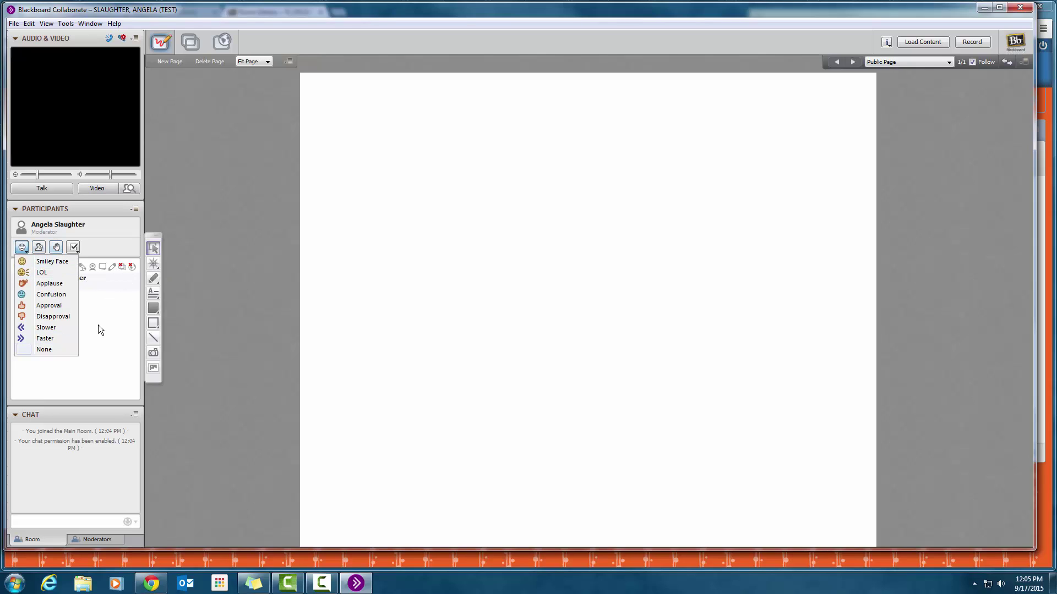
left_click(274, 213)
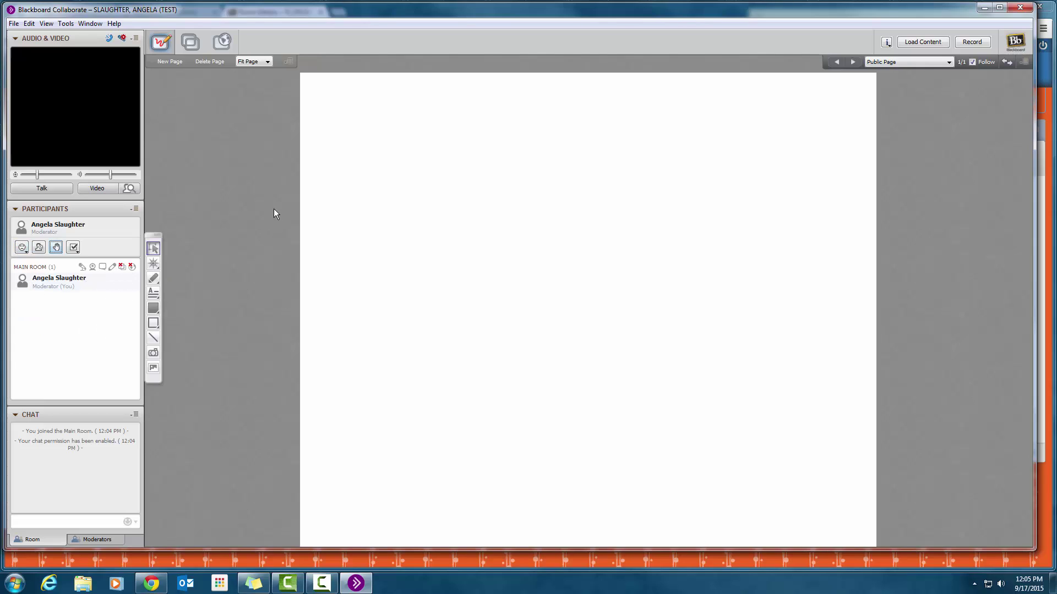
left_click(1000, 8)
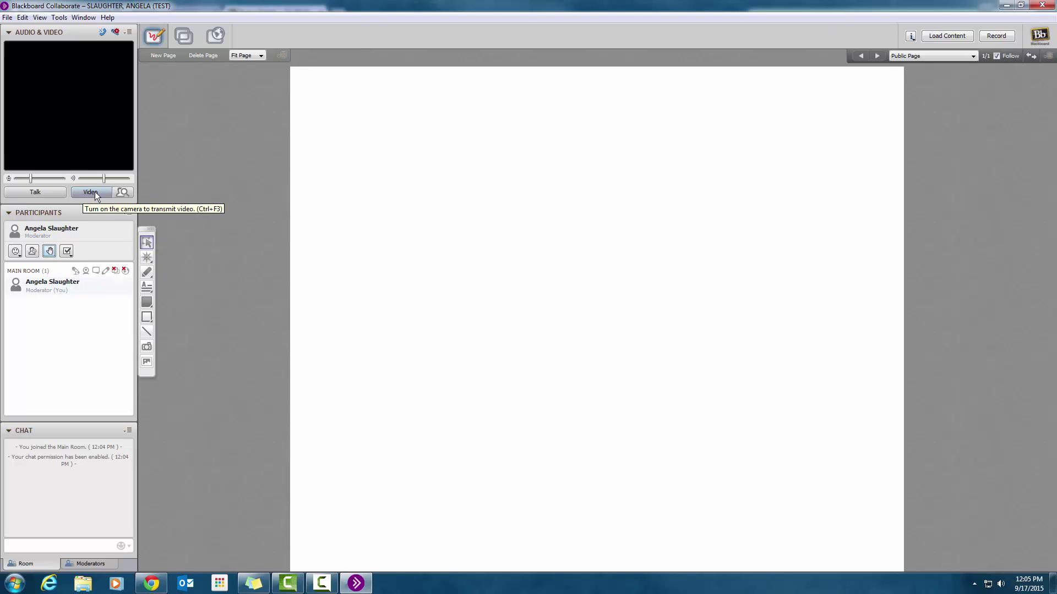
Step: Turn on the webcam preview and check the camera selection in the camera settings without changing it
left_click(127, 192)
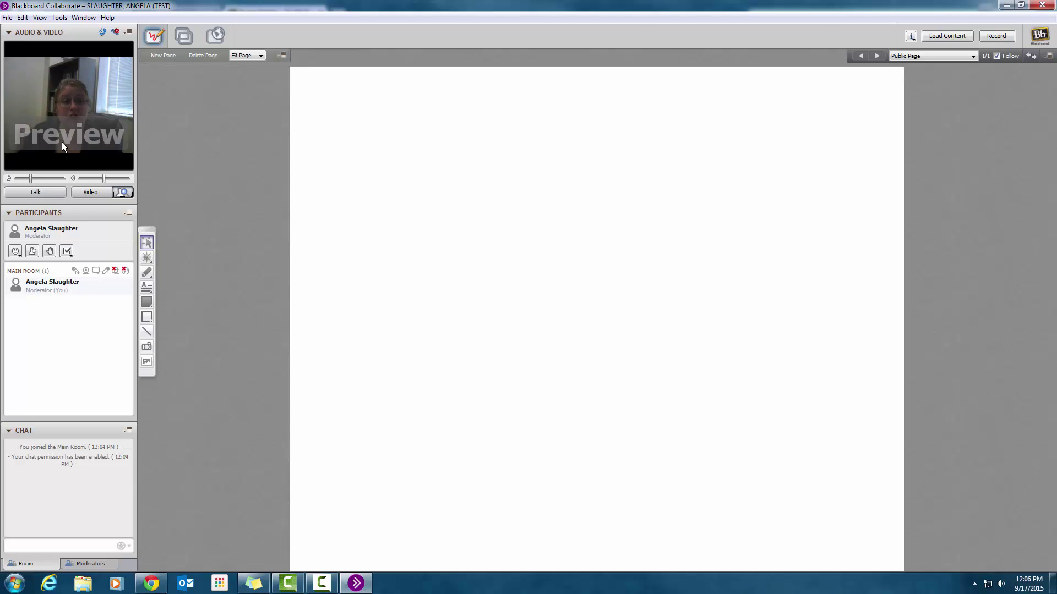
left_click(128, 35)
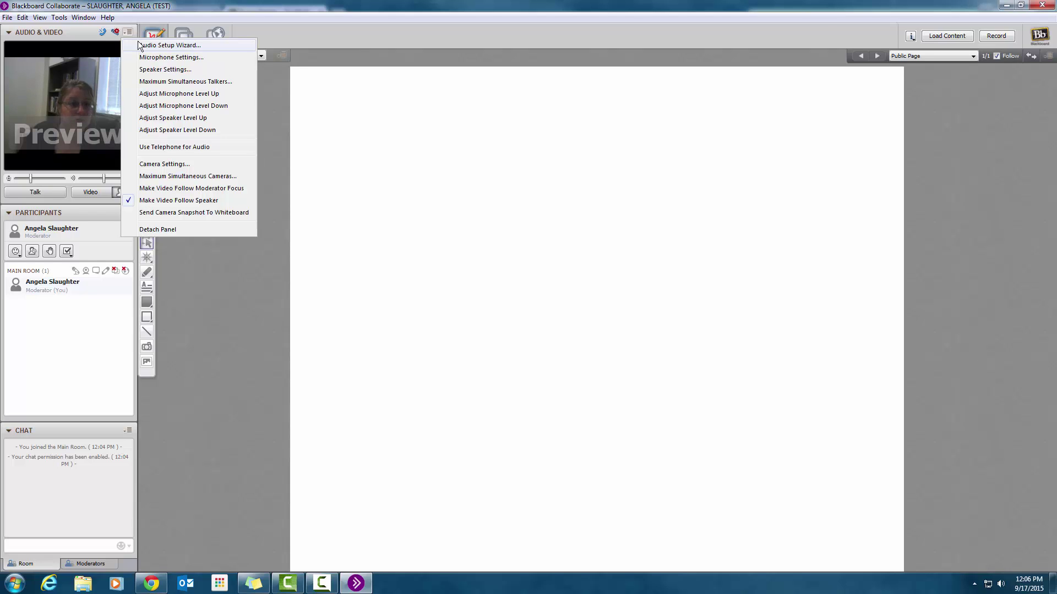
left_click(179, 164)
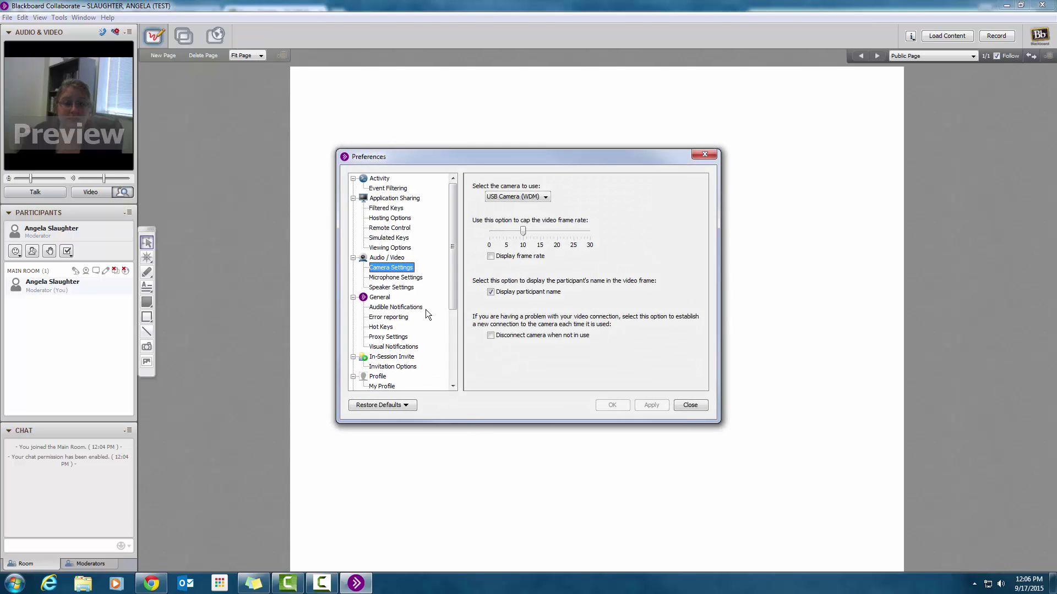
left_click(546, 197)
left_click(548, 198)
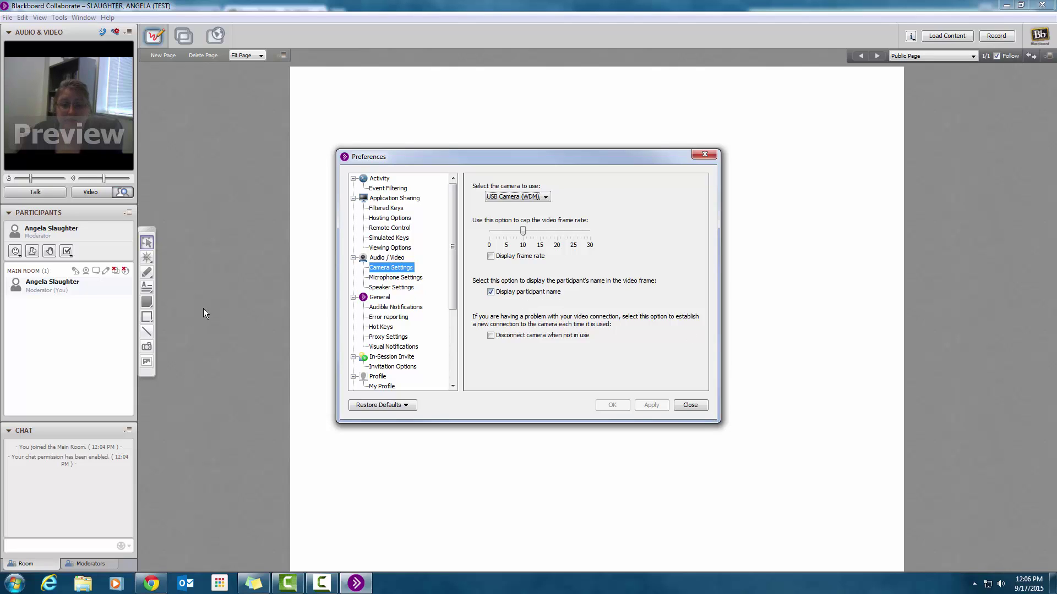
left_click(691, 405)
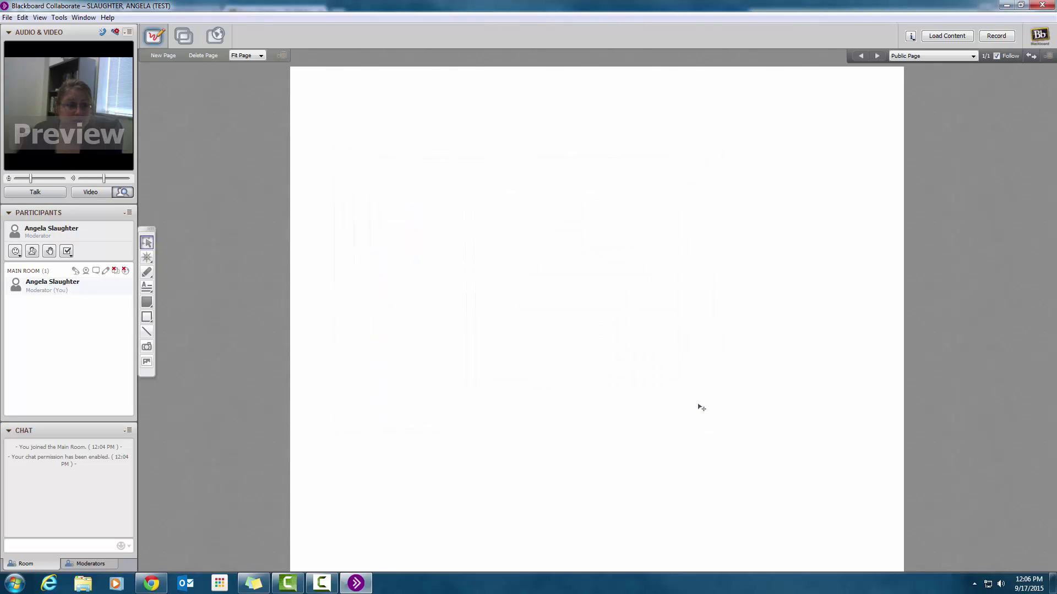
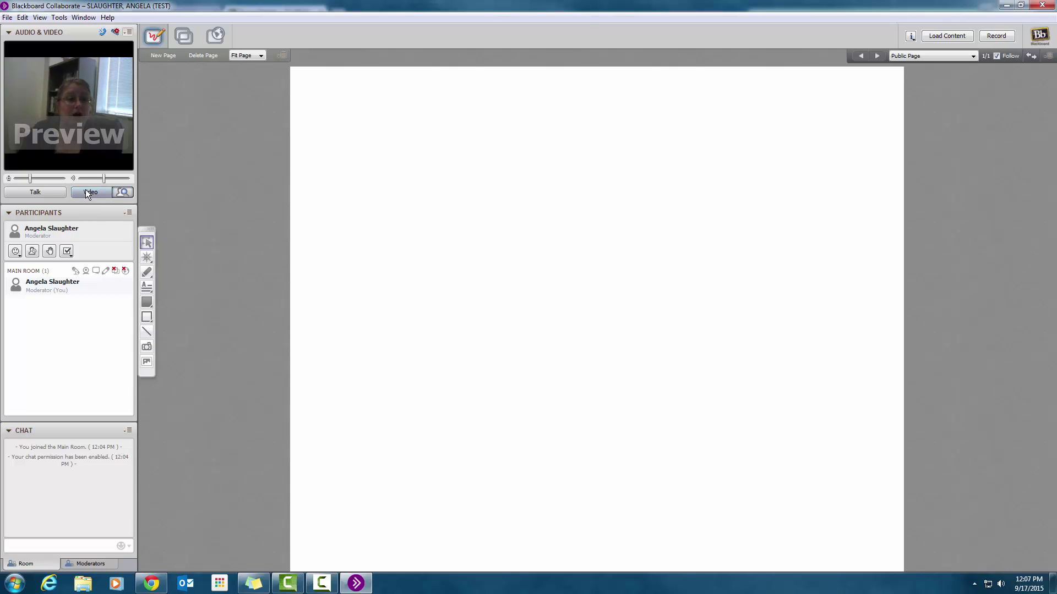
Step: View the audio output device choices in the Audio Setup Wizard and cancel the wizard
left_click(127, 32)
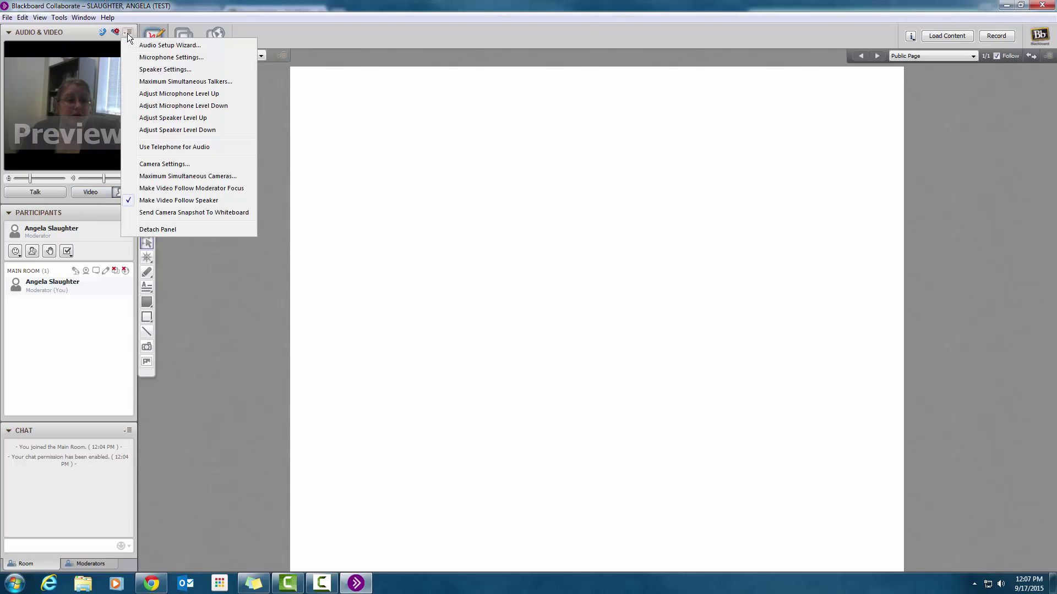
left_click(160, 47)
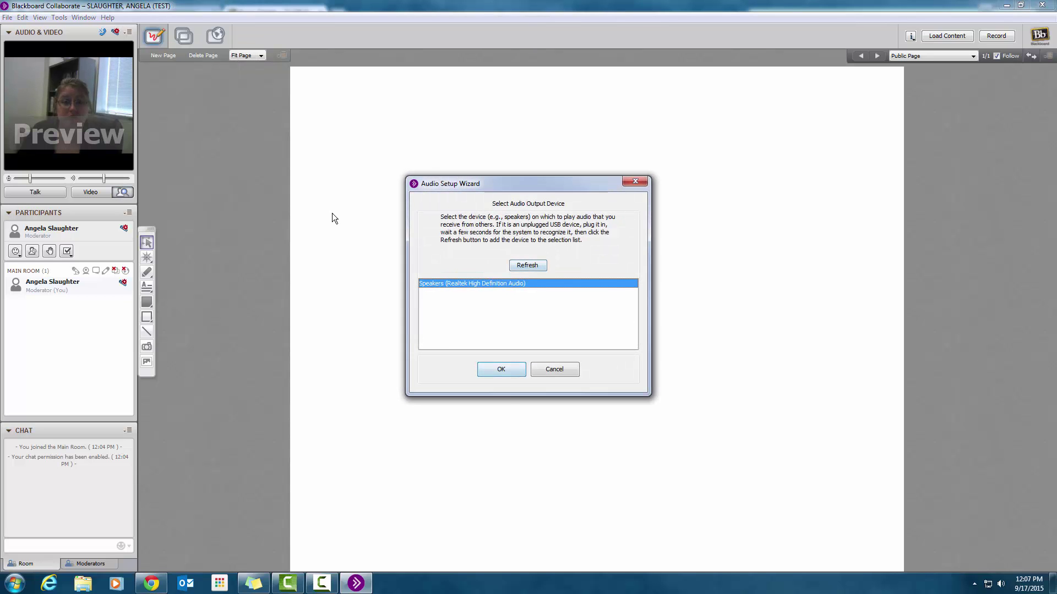
left_click(558, 367)
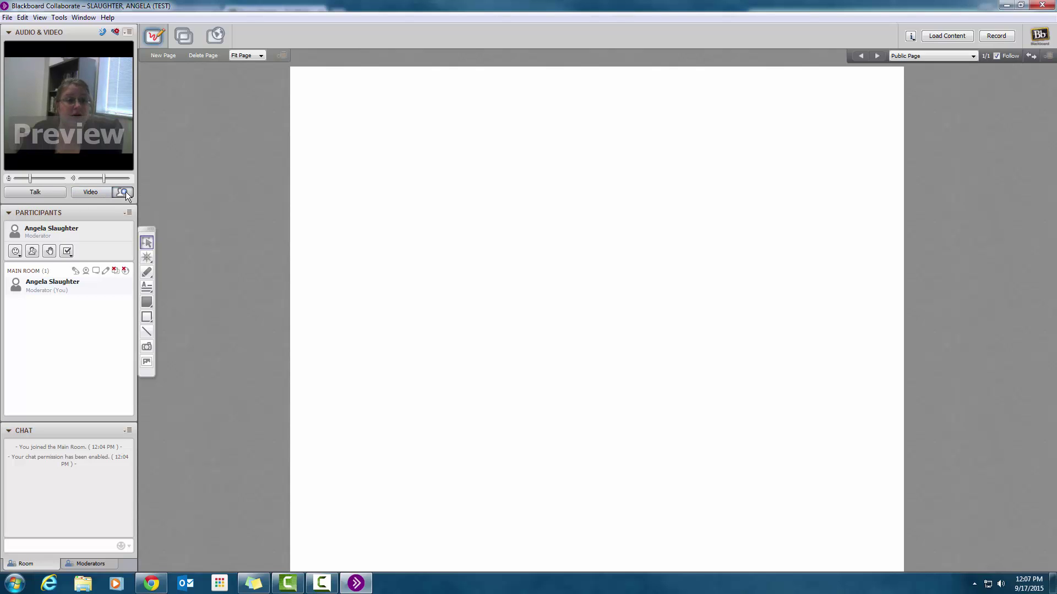
Step: Start transmitting the webcam video and start recording the session
left_click(93, 192)
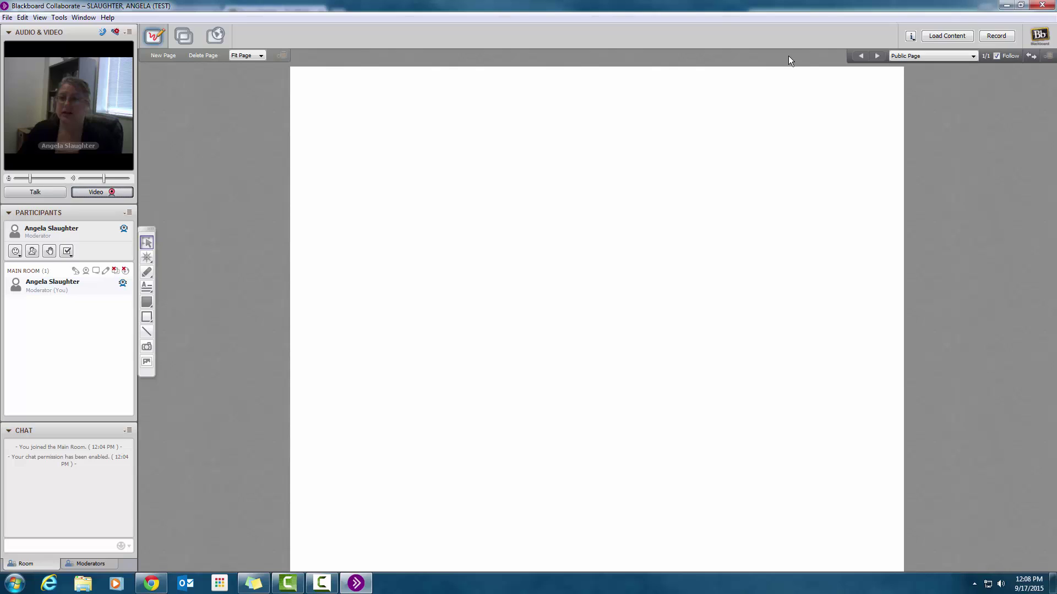
left_click(1002, 40)
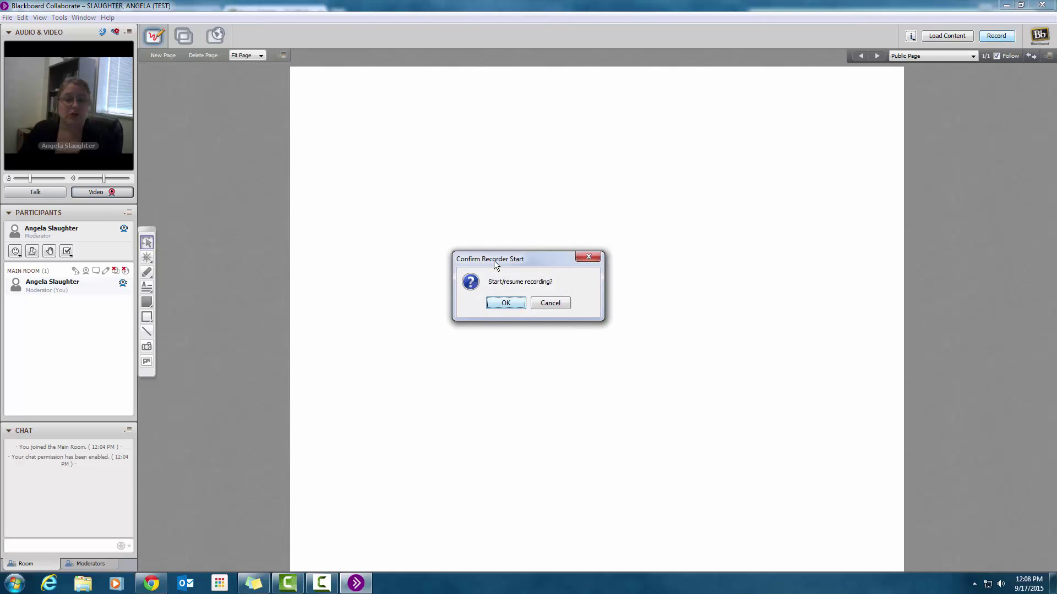
left_click(501, 306)
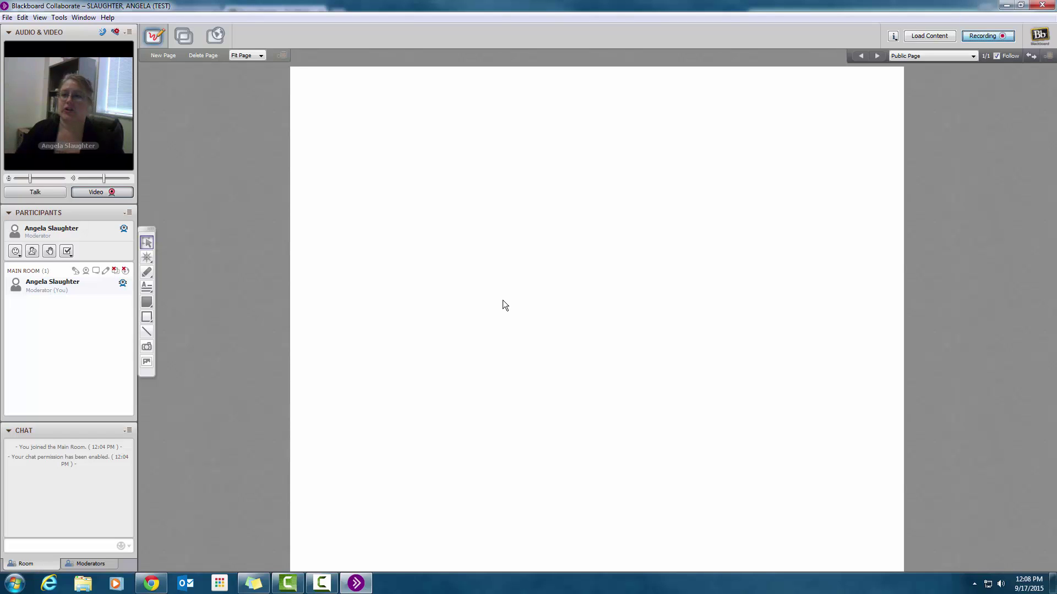
Step: Stop the session recording and leave the room by closing the Collaborate session
left_click(983, 38)
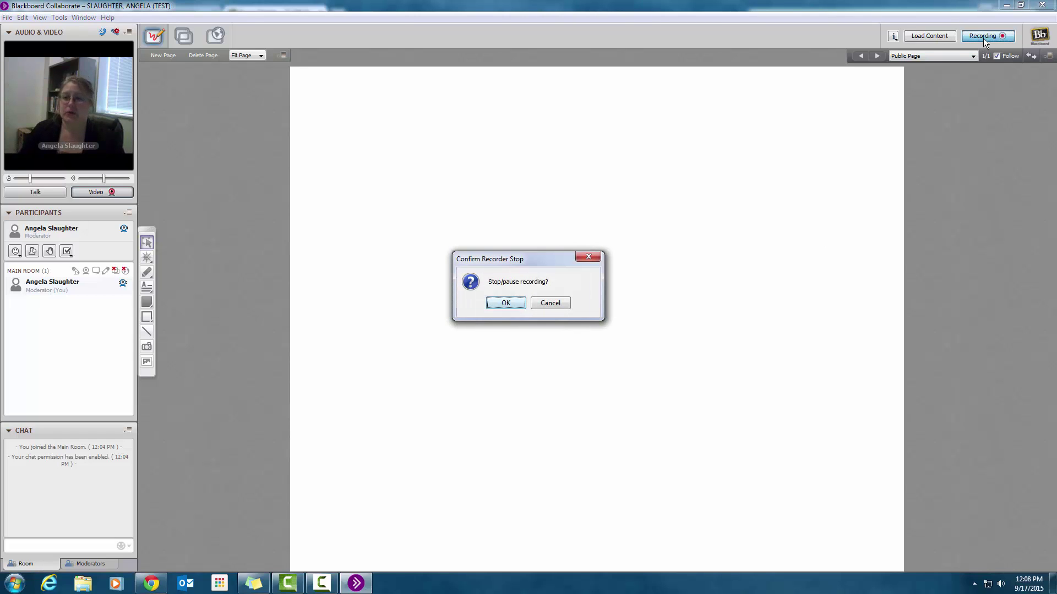
left_click(497, 304)
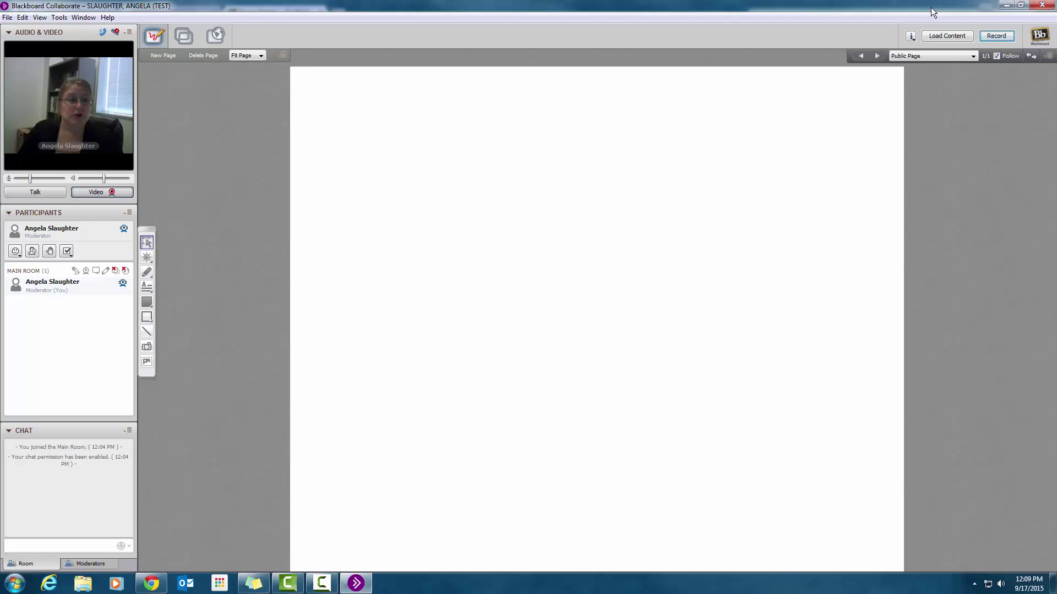
left_click(1042, 8)
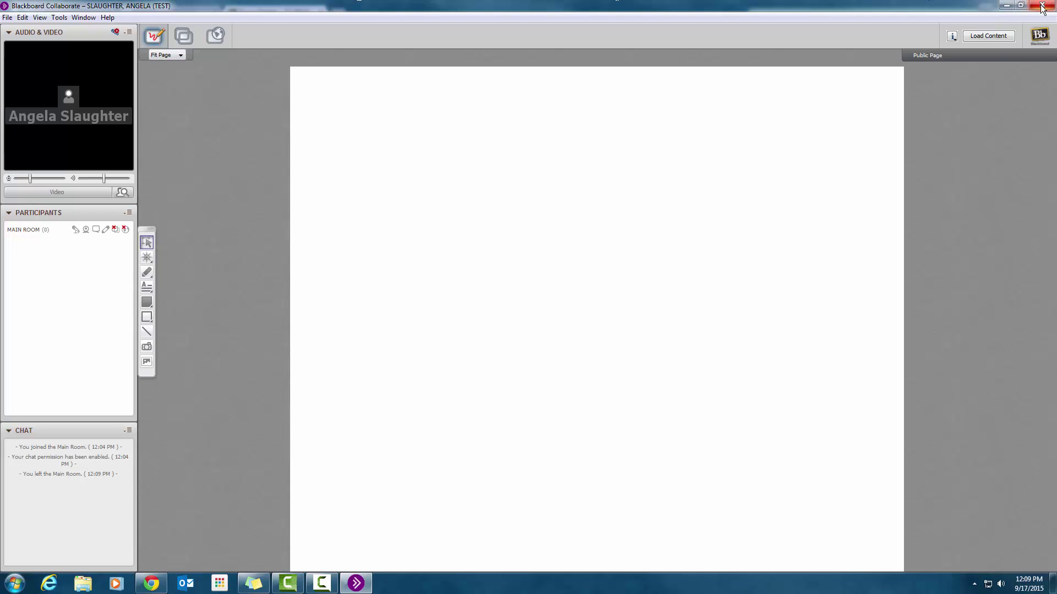
left_click(1042, 6)
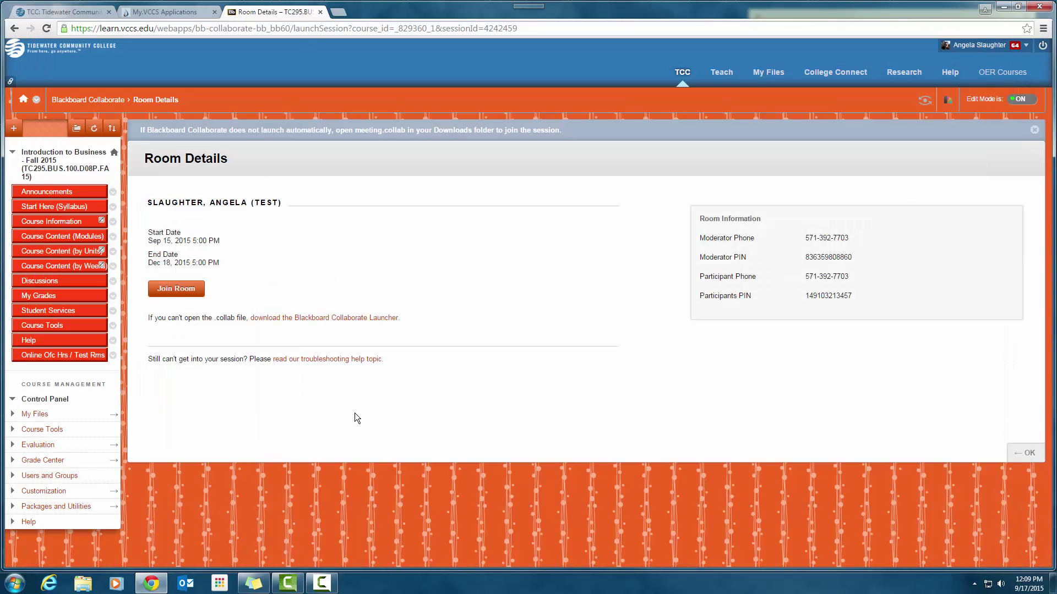
Step: Leave the room details page and try to relaunch Blackboard from the myTCC tools page, closing each stalled page
left_click(14, 29)
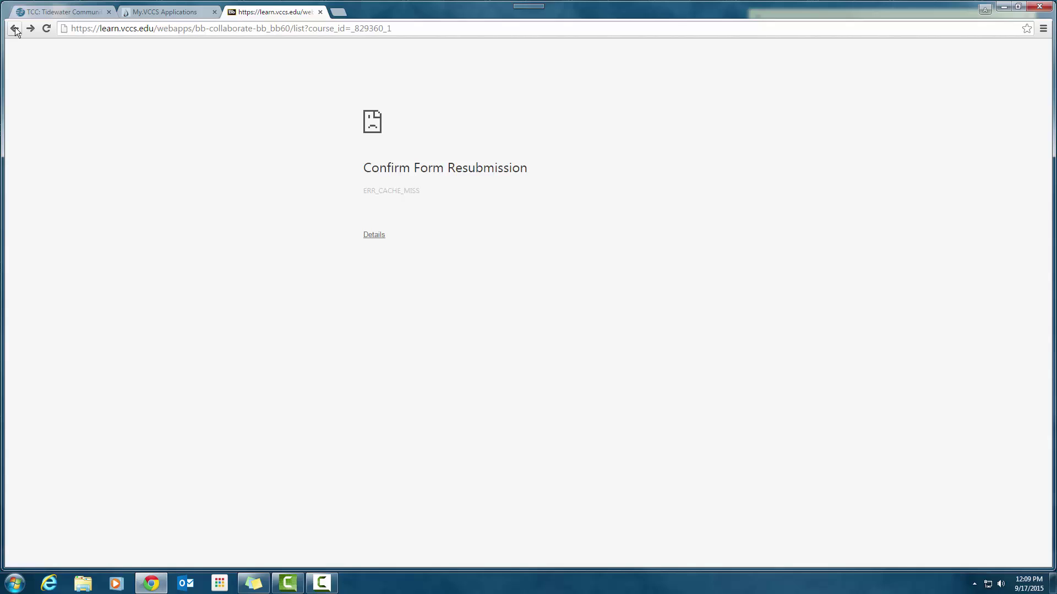
left_click(321, 13)
left_click(142, 147)
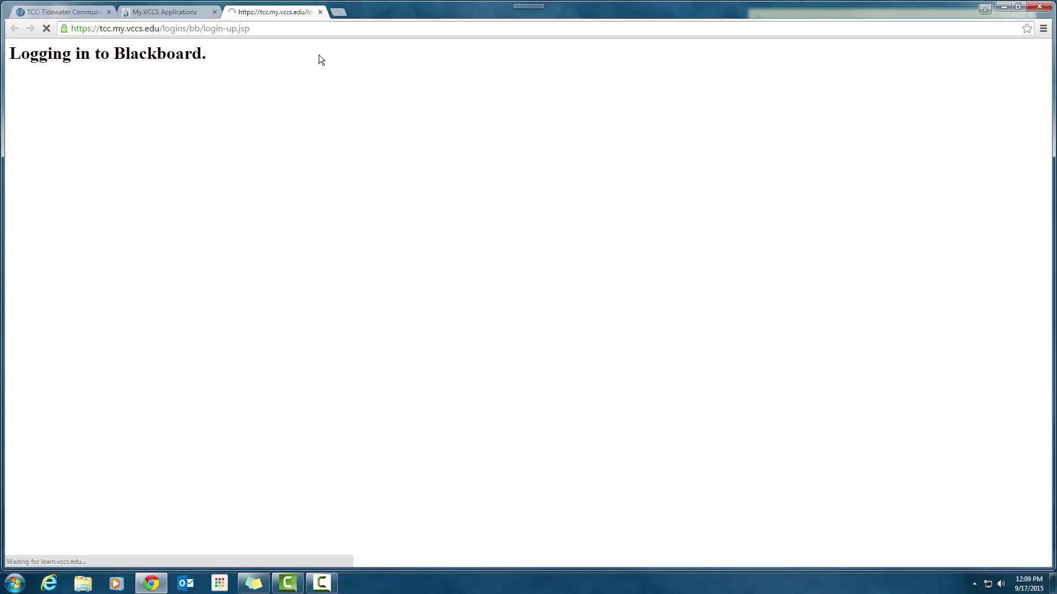
left_click(320, 12)
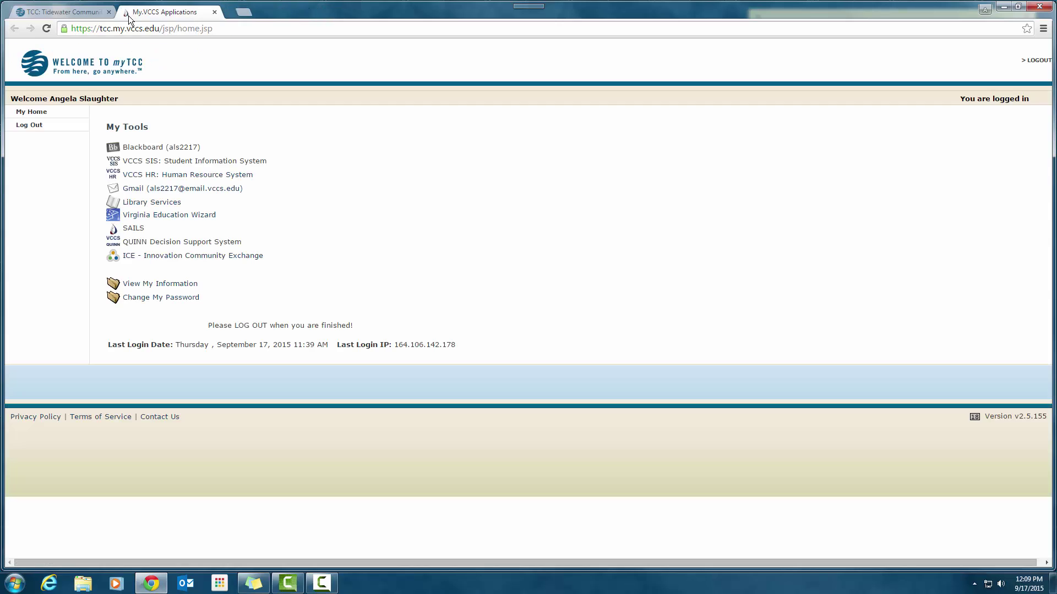
left_click(157, 148)
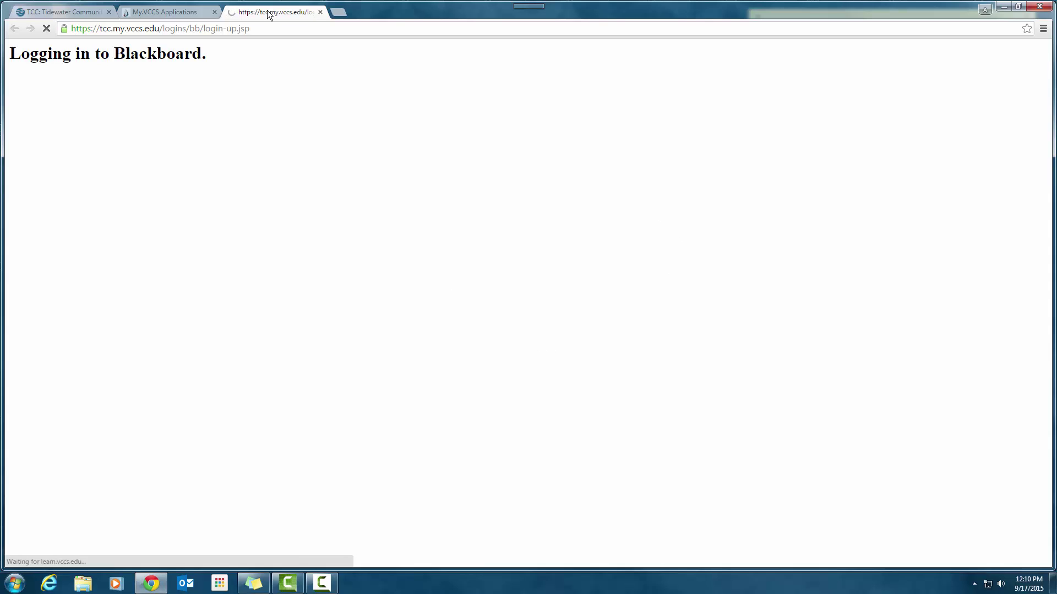
left_click(319, 12)
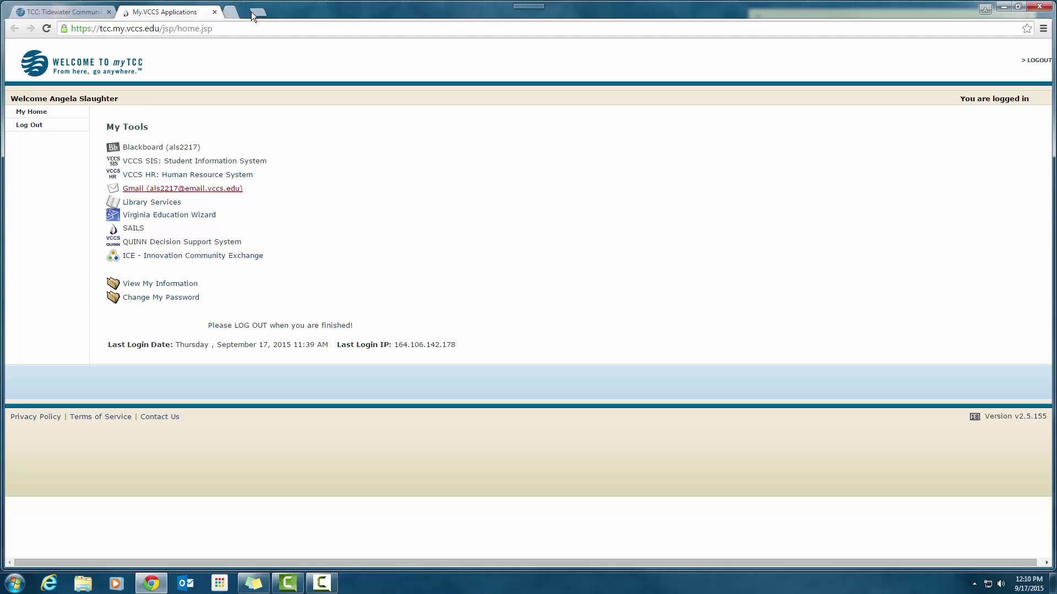
Step: Close the My.VCCS Applications page, reopen myTCC from the Tidewater Community College home page, and launch Blackboard
left_click(215, 12)
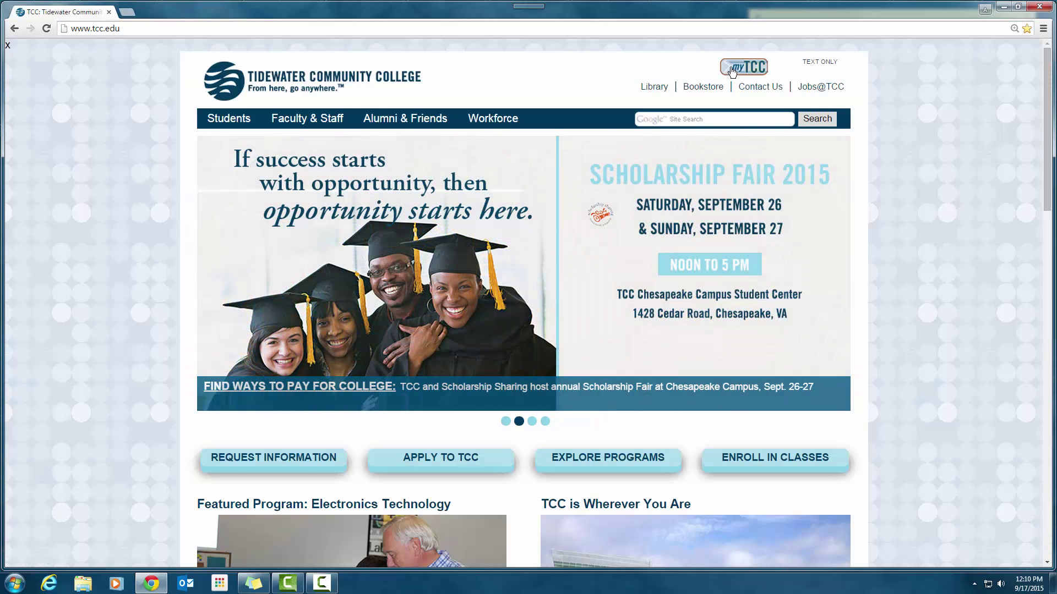
left_click(732, 69)
left_click(144, 147)
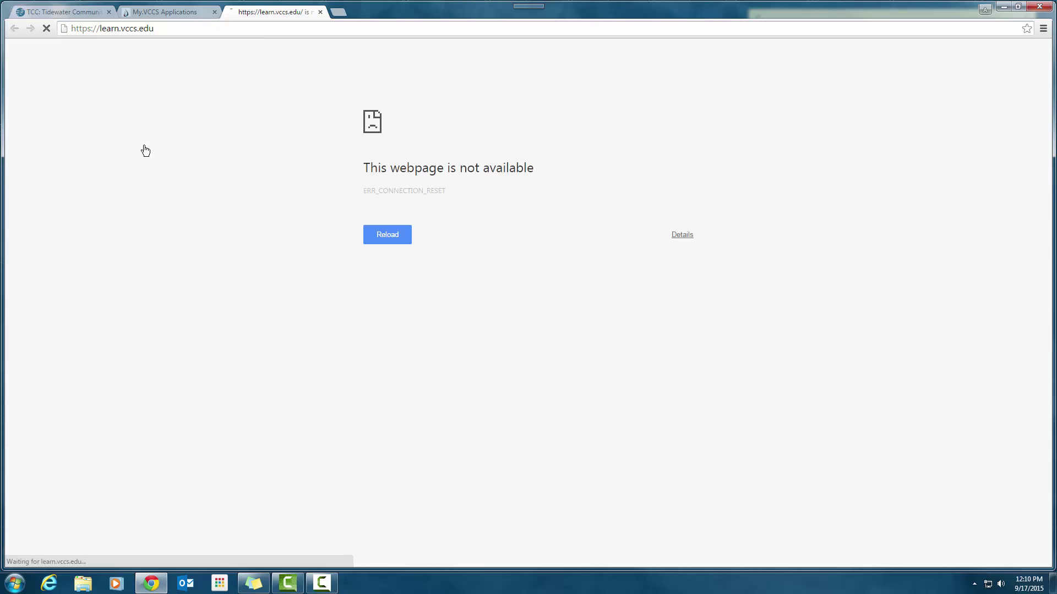
left_click(321, 12)
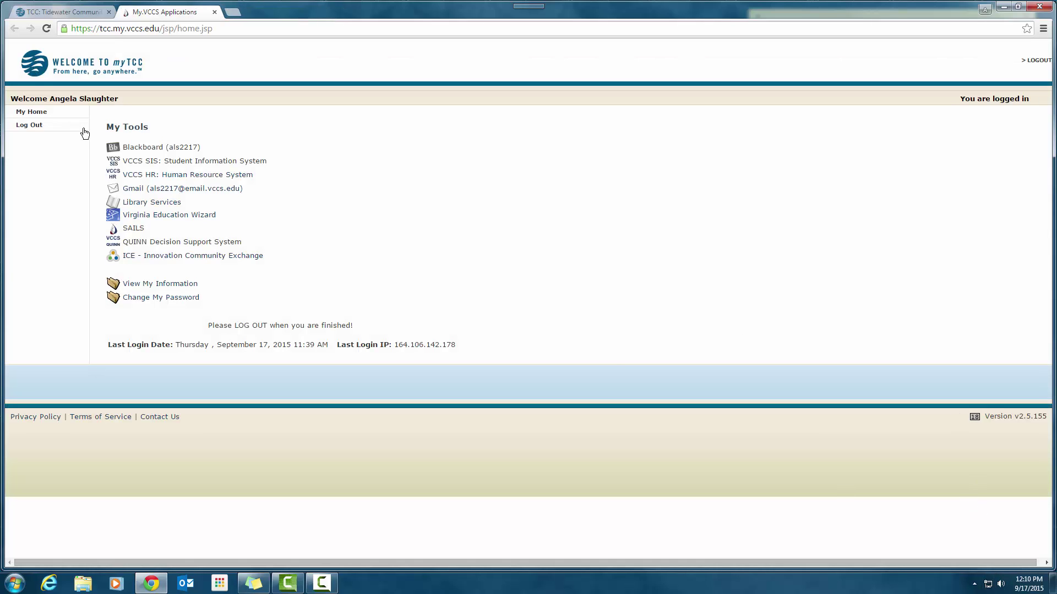
left_click(150, 147)
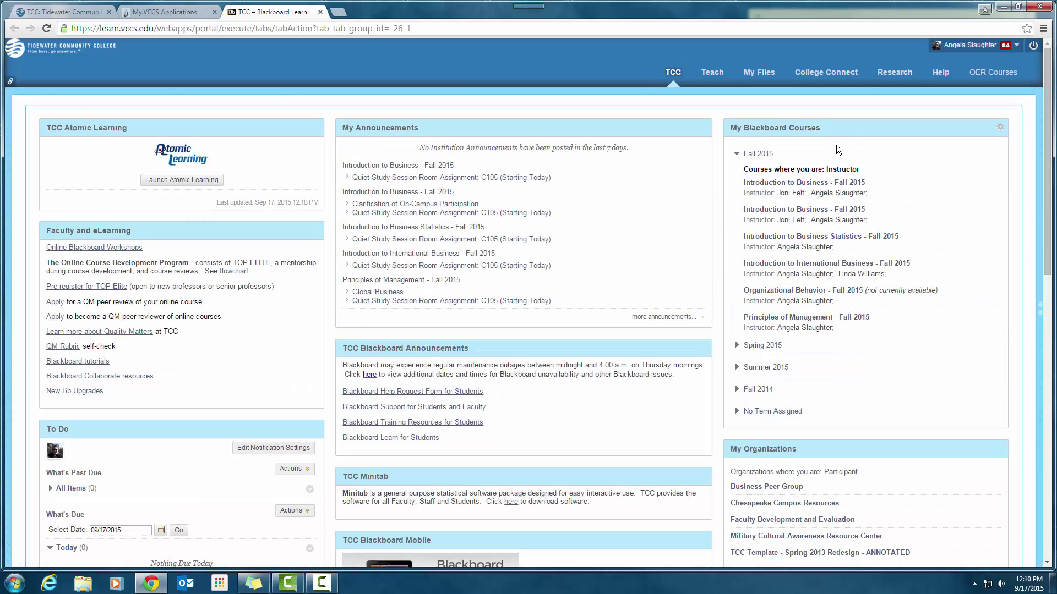
Step: Show the recordings under Online Ofc Hrs / Test Rms in the first Introduction to Business - Fall 2015 course
left_click(823, 185)
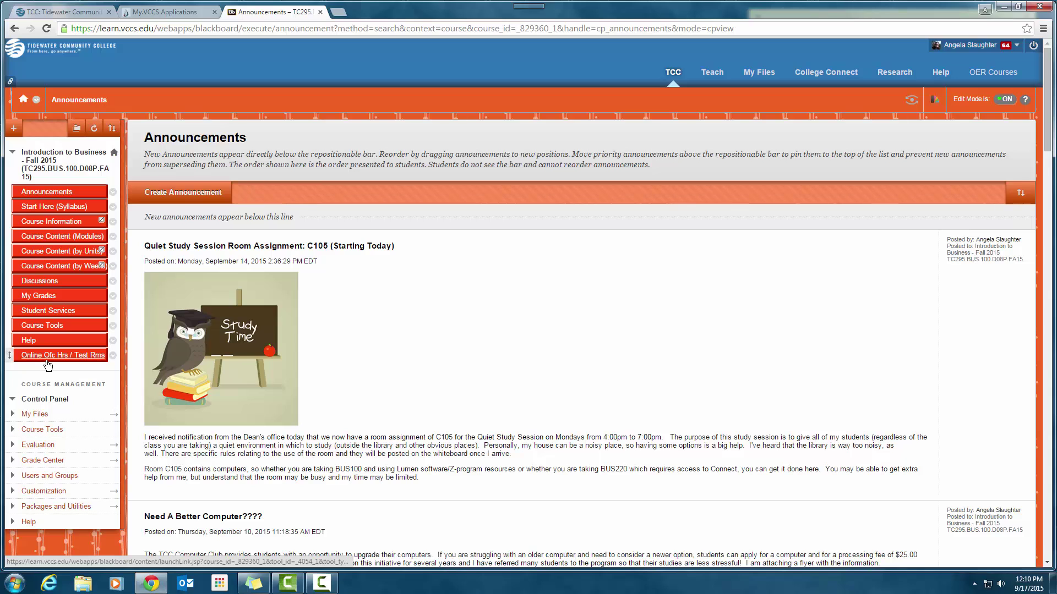
left_click(47, 357)
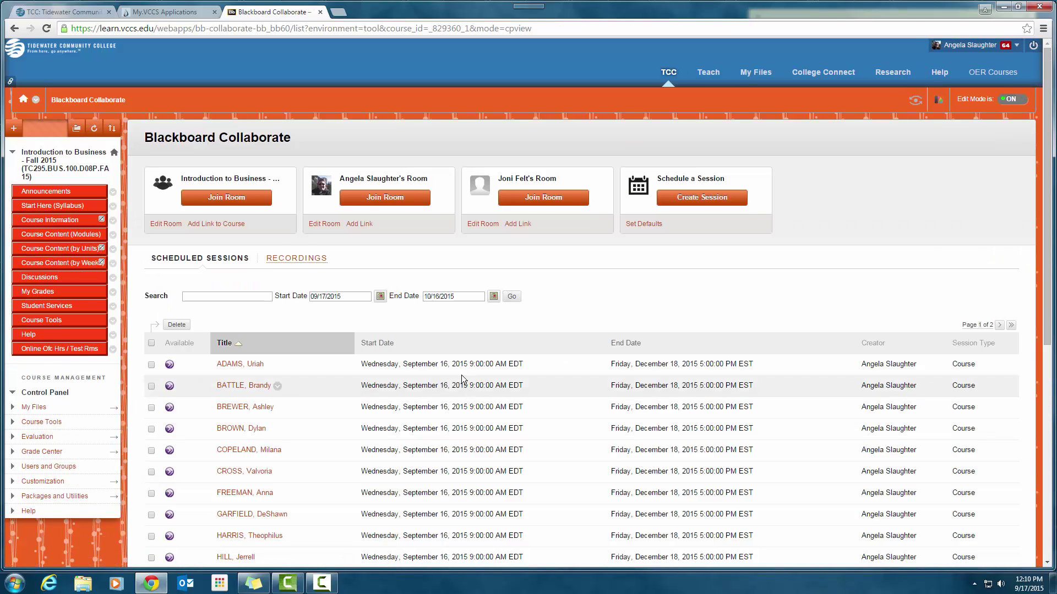
left_click(282, 263)
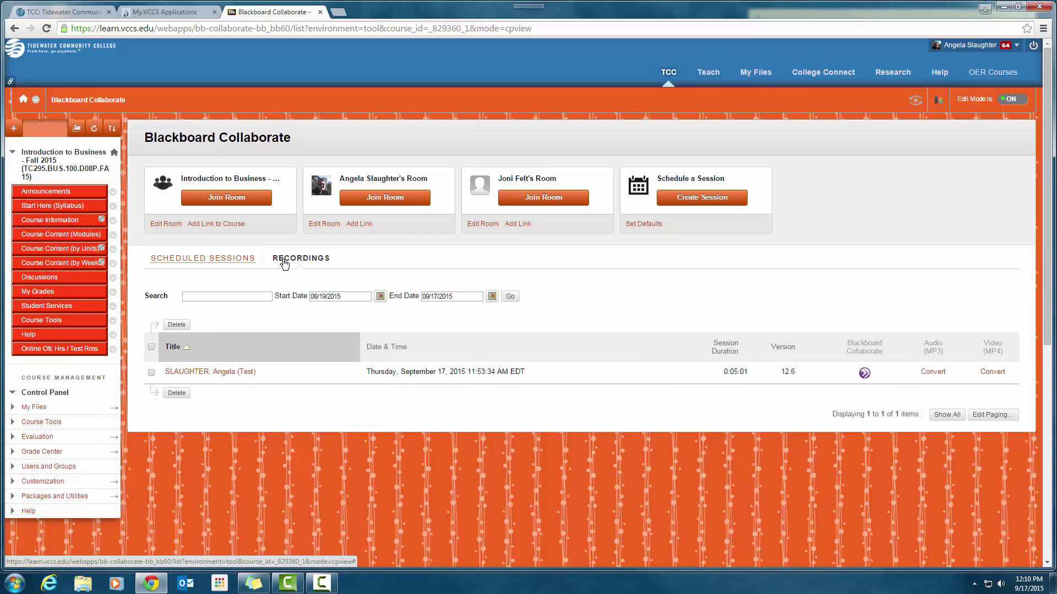
Step: Search the Collaborate recordings for the test room owner's last name
left_click(241, 297)
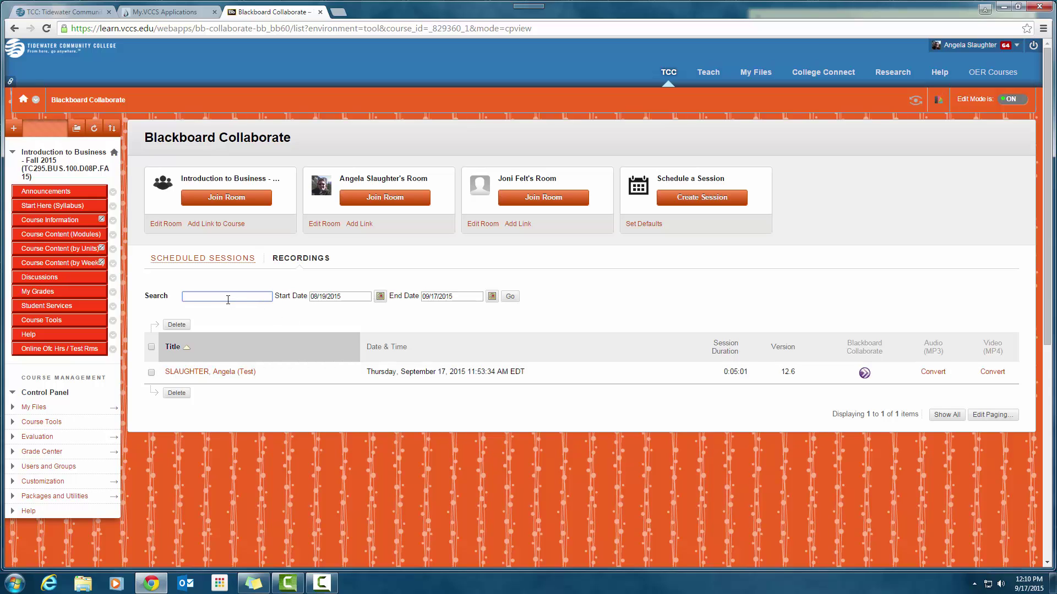
type("slauh")
type("hter")
key("Return")
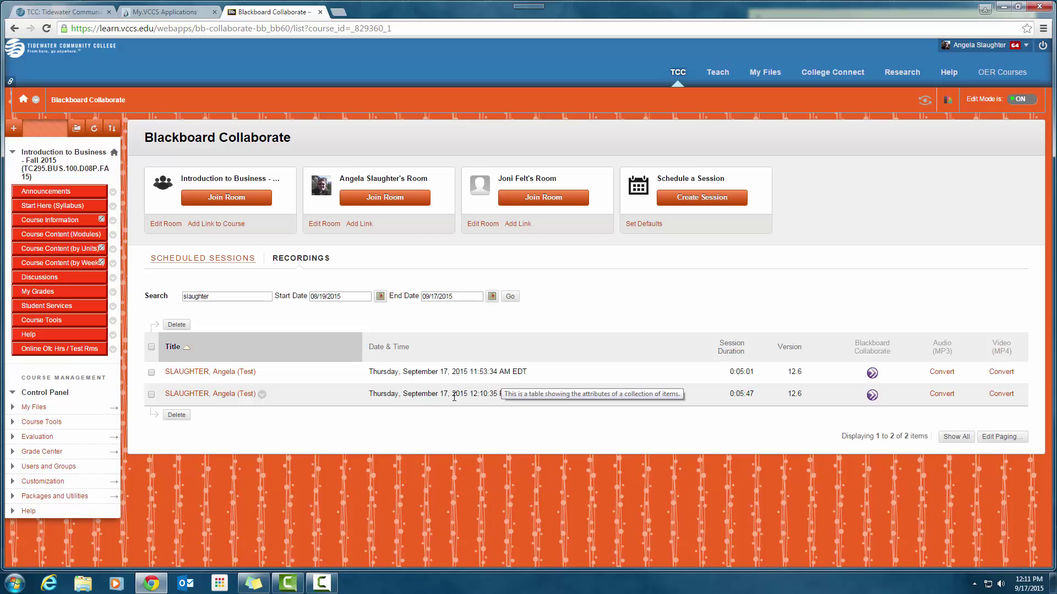
Step: Delete the test room recording dated September 17, 2015 12:10:35 PM and confirm the deletion
left_click(152, 394)
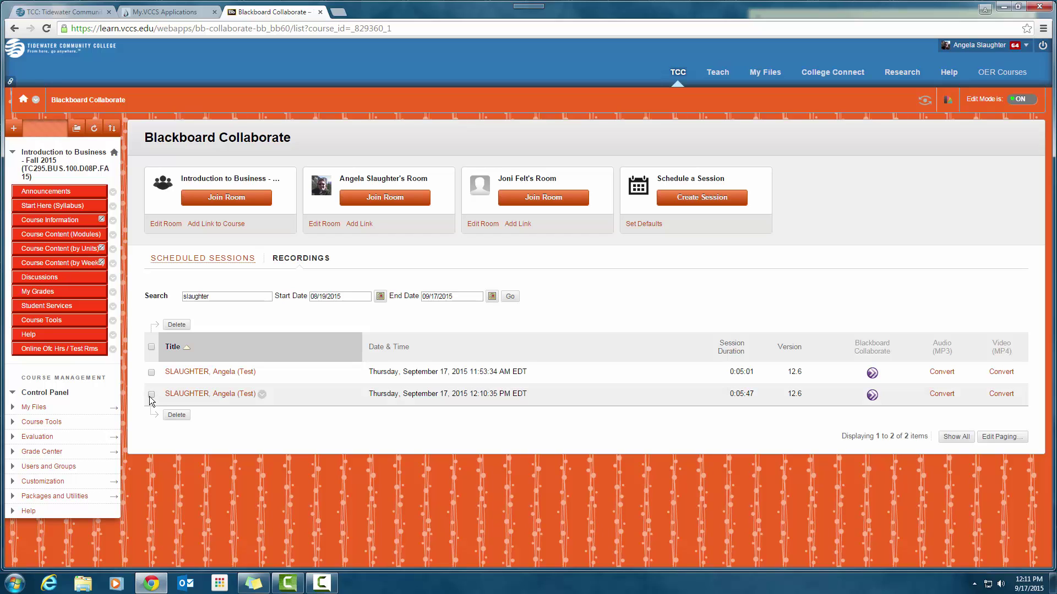
left_click(174, 417)
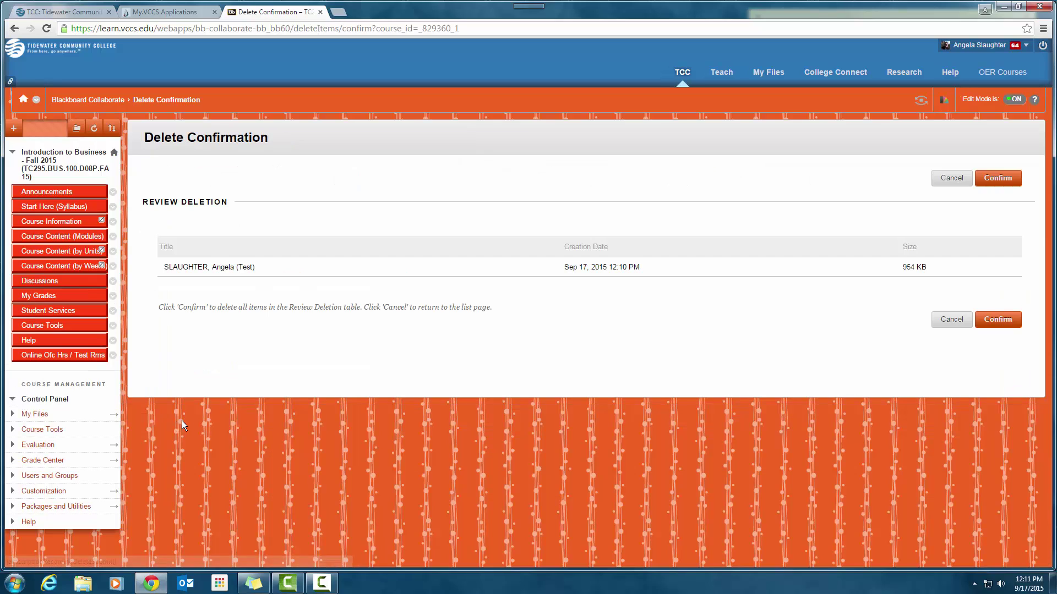
left_click(999, 322)
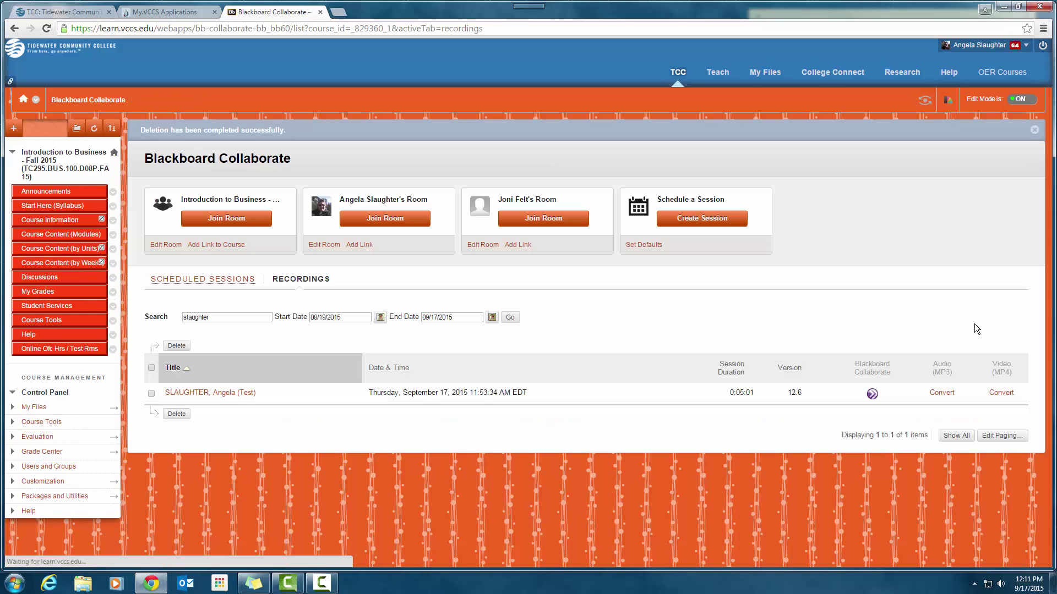
Step: Open the 11:53:34 AM test recording with the downloaded play (1).collab file, view the playback window and close it
left_click(224, 393)
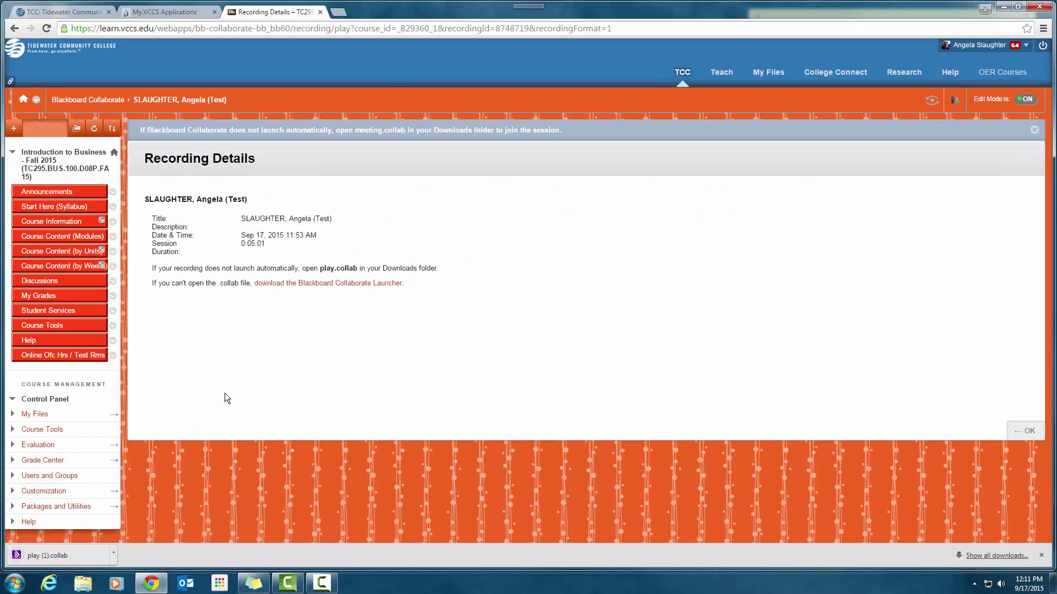
left_click(117, 556)
left_click(137, 489)
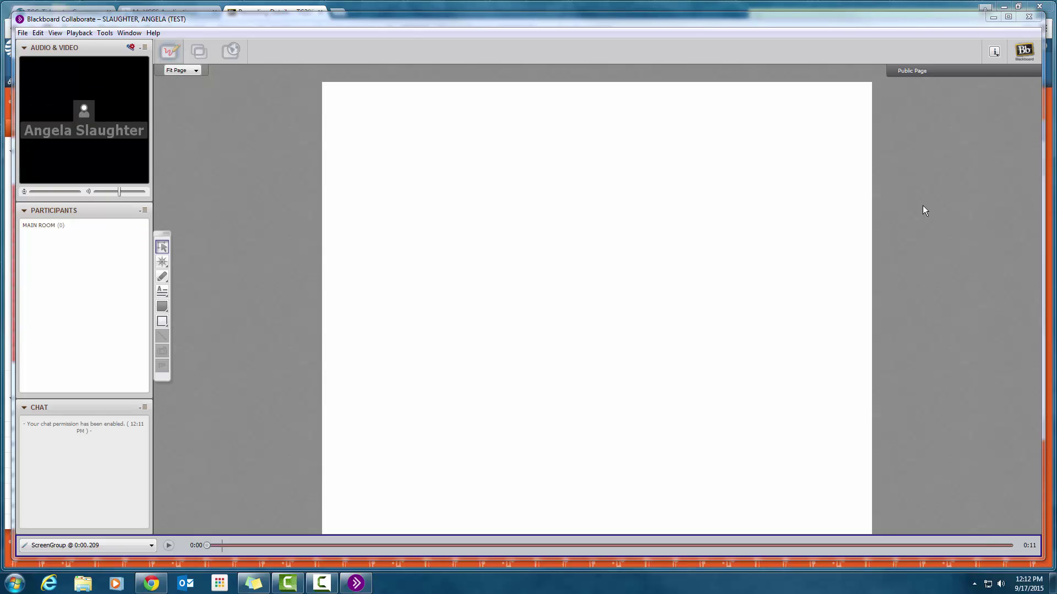
left_click(1029, 18)
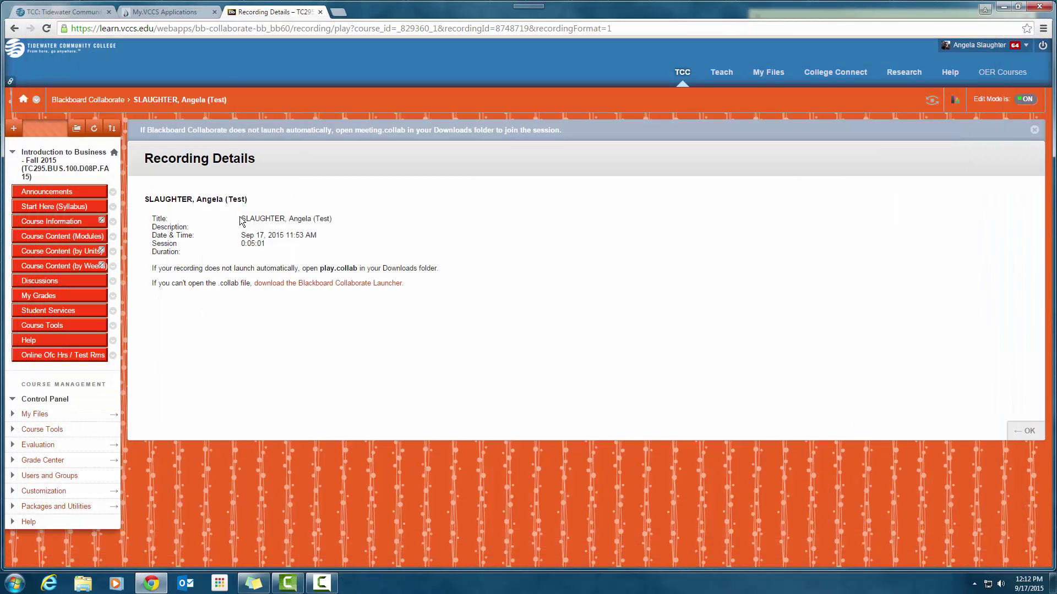
Step: Return to the Blackboard Collaborate page and search the scheduled sessions for the test room owner's last name
left_click(15, 29)
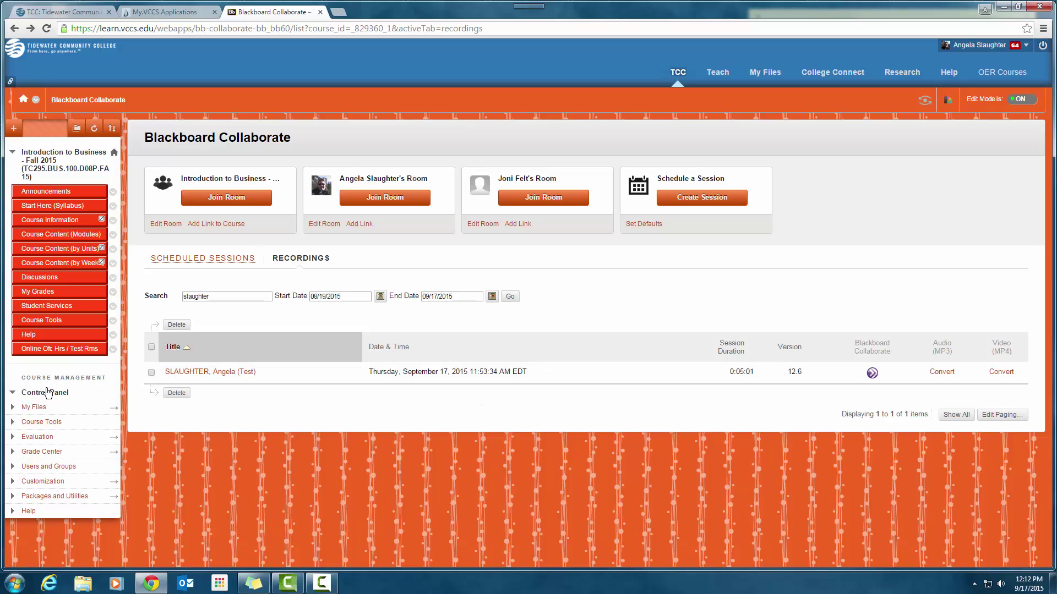
left_click(186, 258)
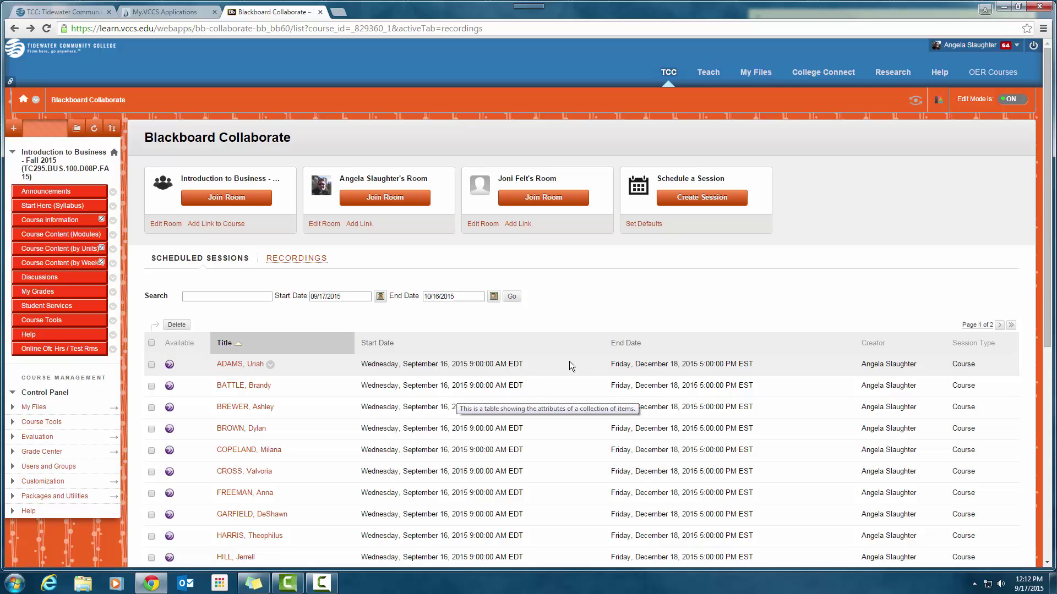
scroll(429, 454, "down", 7)
scroll(428, 454, "up", 4)
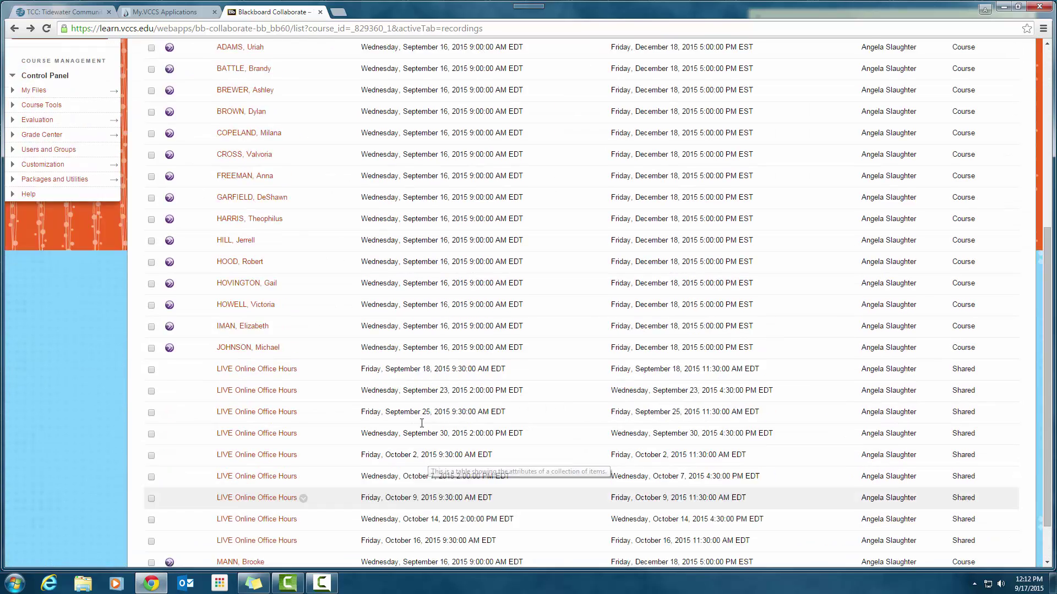
left_click(239, 145)
type("slaughter")
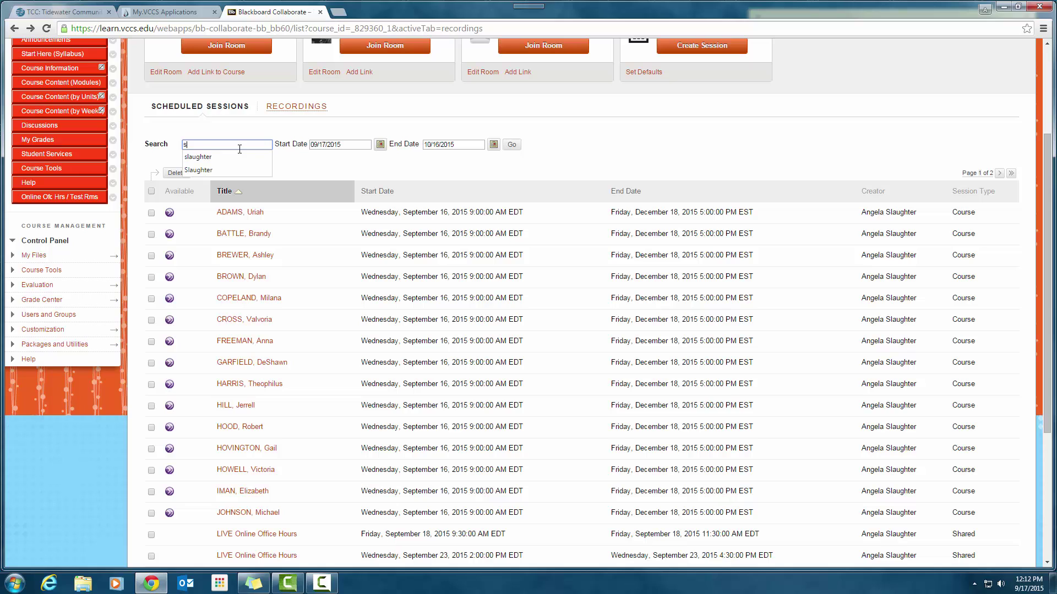
key("Return")
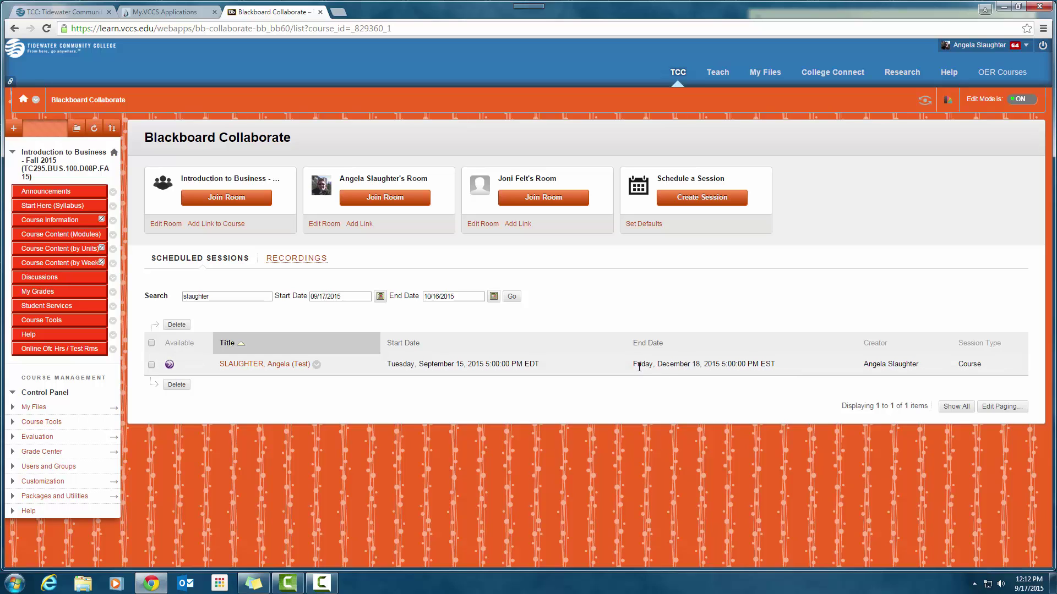
Step: Join the personal test room with the downloaded meeting (39).collab file and lower the raised hand in the session
left_click(274, 366)
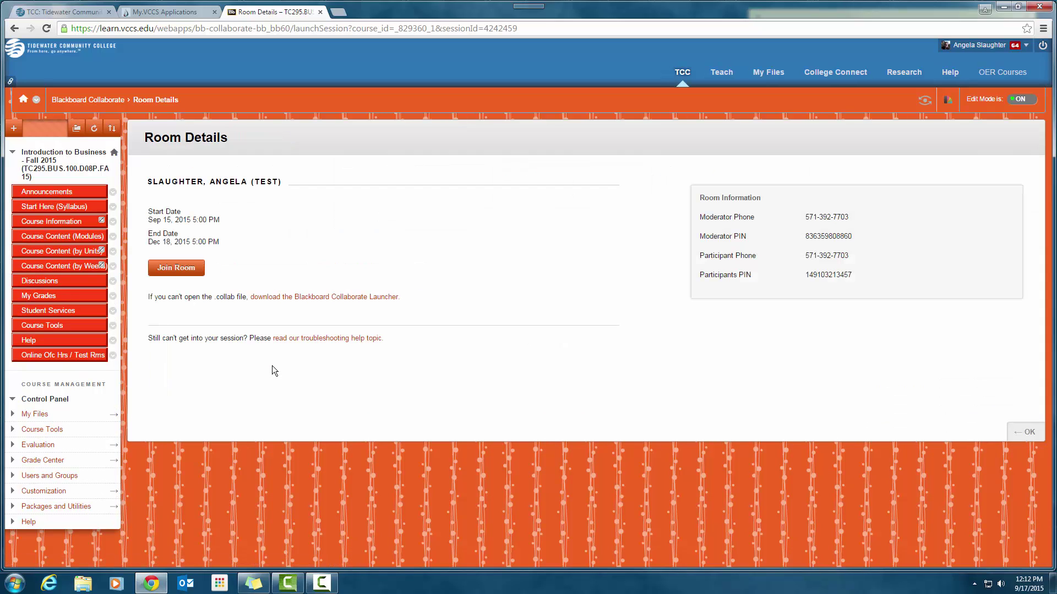
left_click(171, 268)
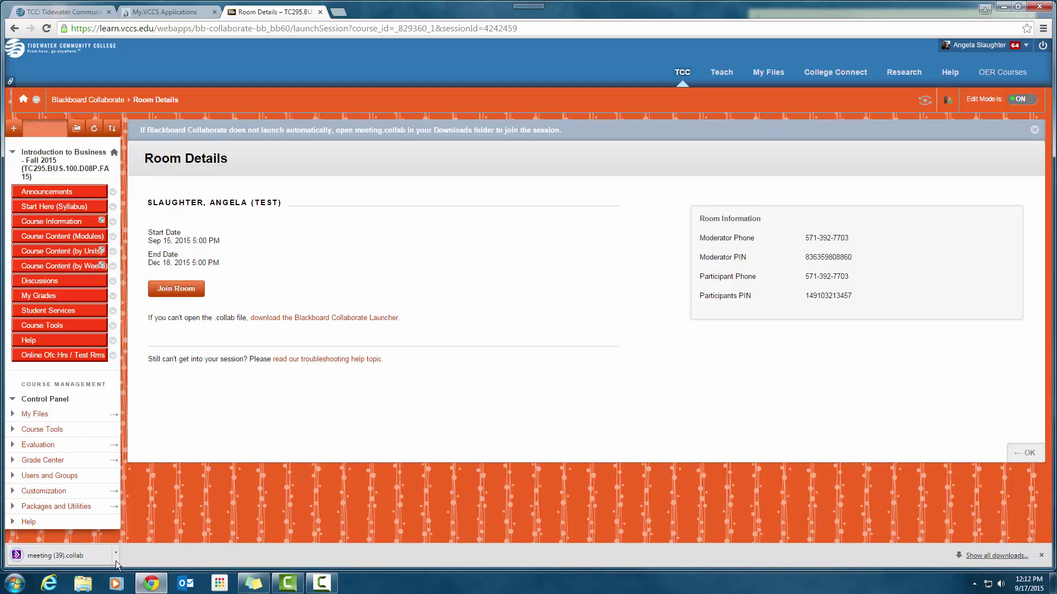
left_click(116, 554)
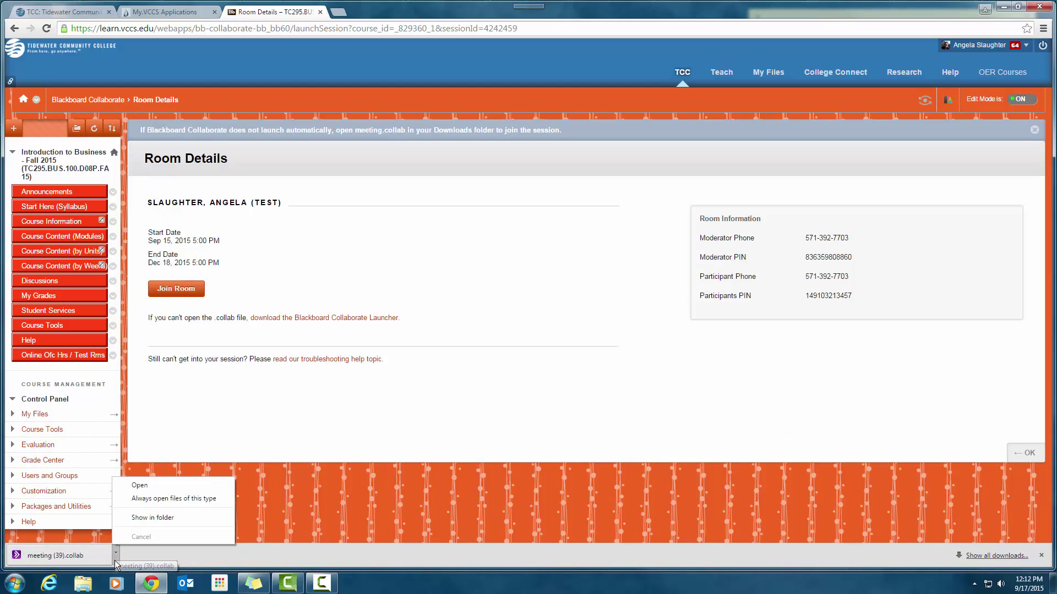
left_click(131, 493)
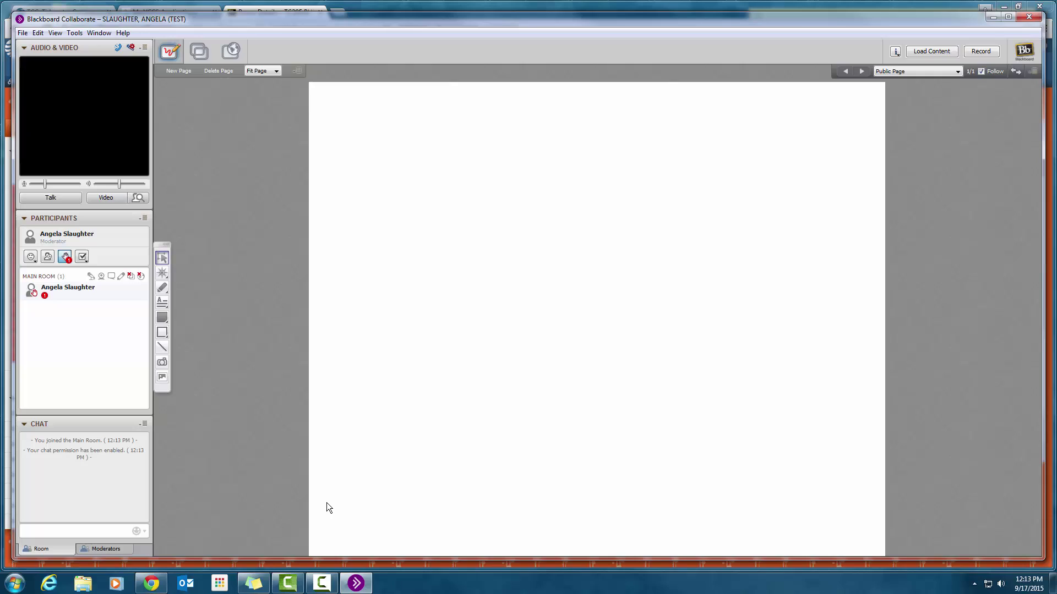
left_click(64, 257)
left_click(1009, 18)
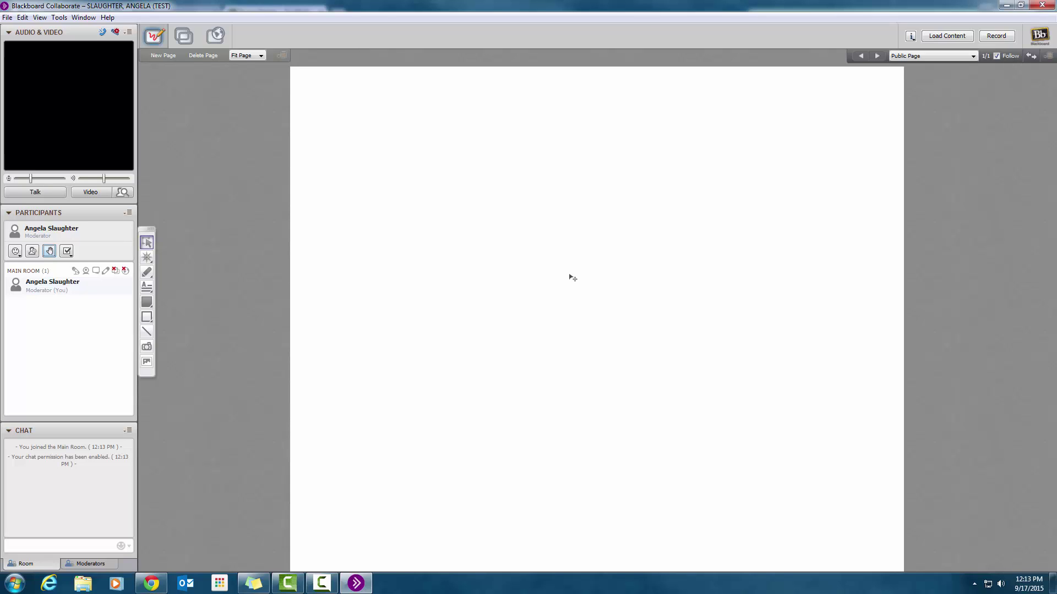
Step: Start transmitting the webcam video in the test room and confirm the start of the session recording
left_click(97, 195)
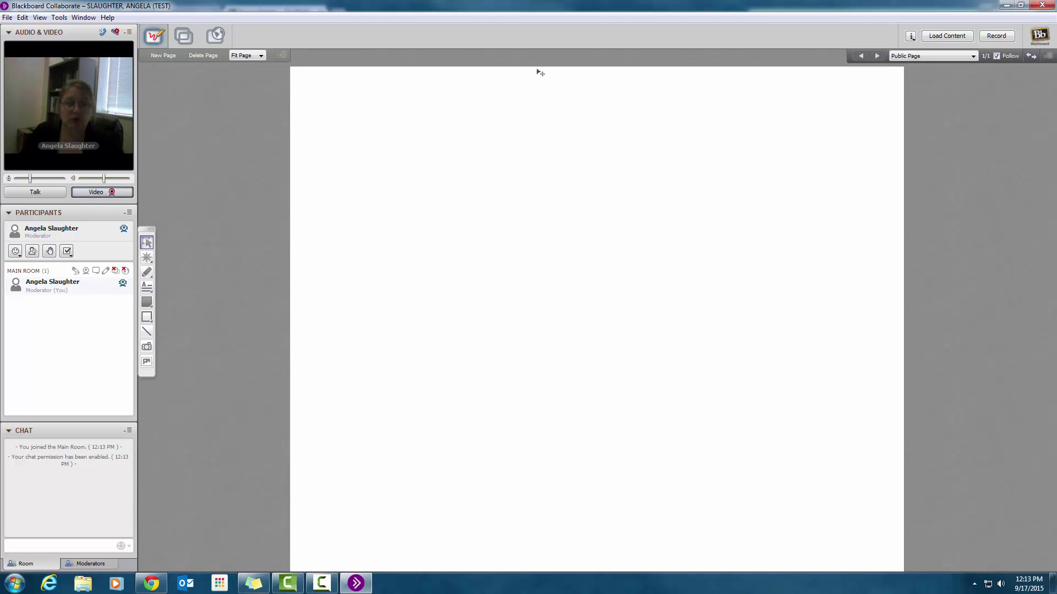
left_click(999, 38)
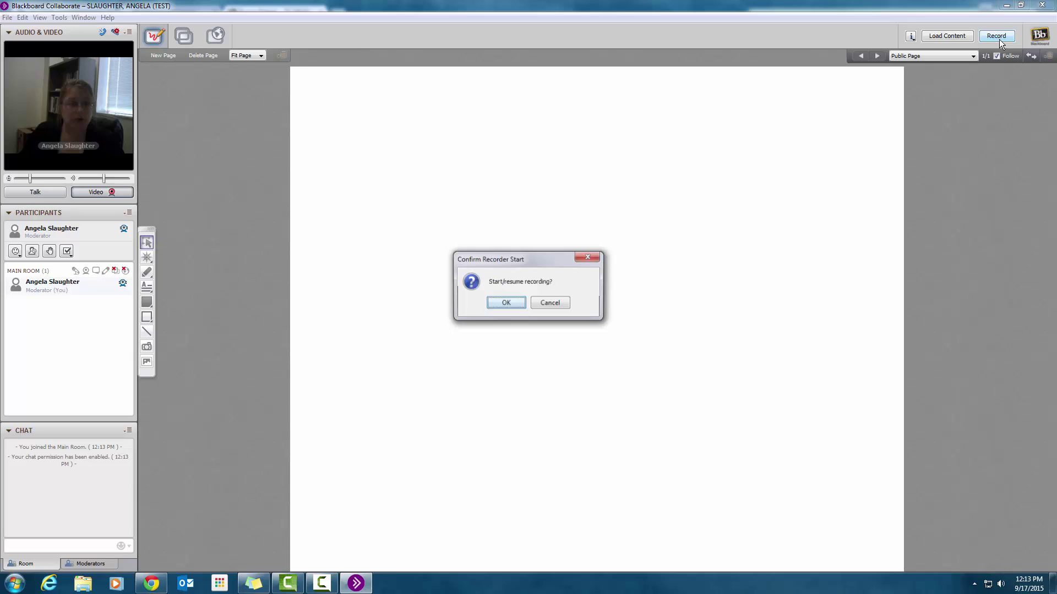
left_click(505, 303)
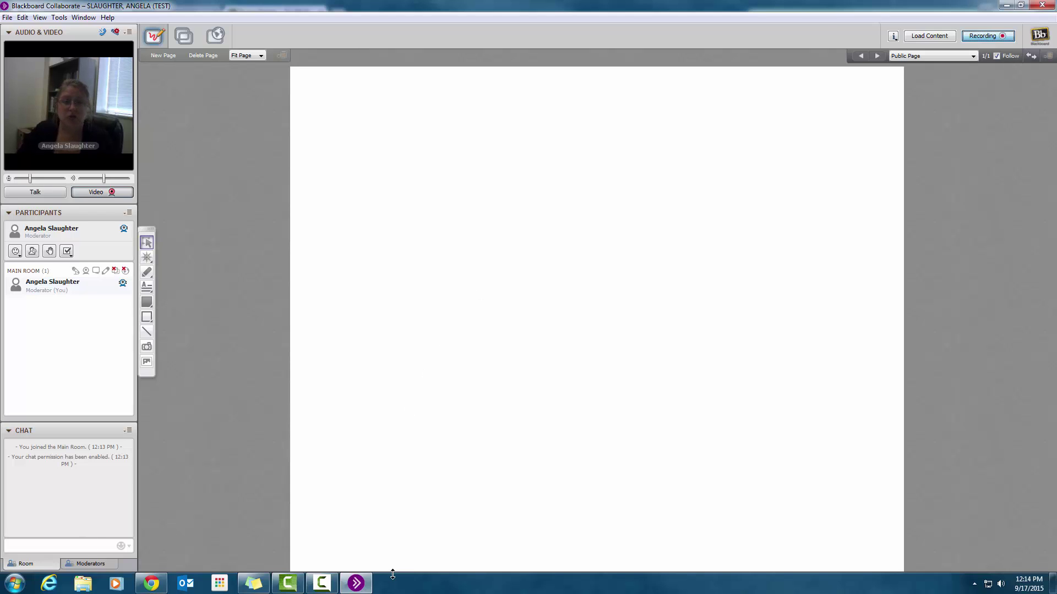
mouse_move(148, 588)
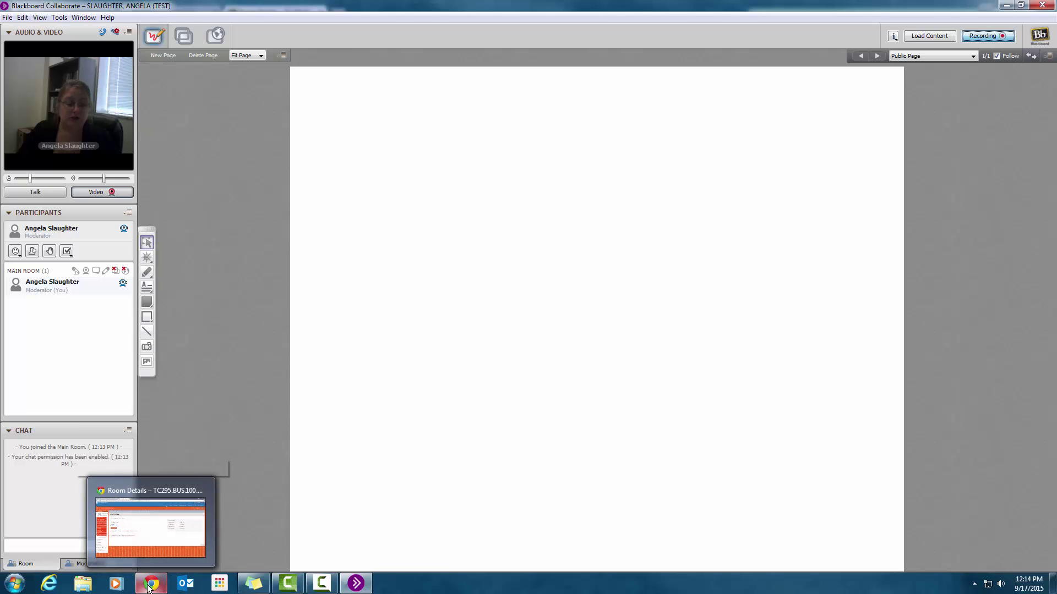
left_click(149, 587)
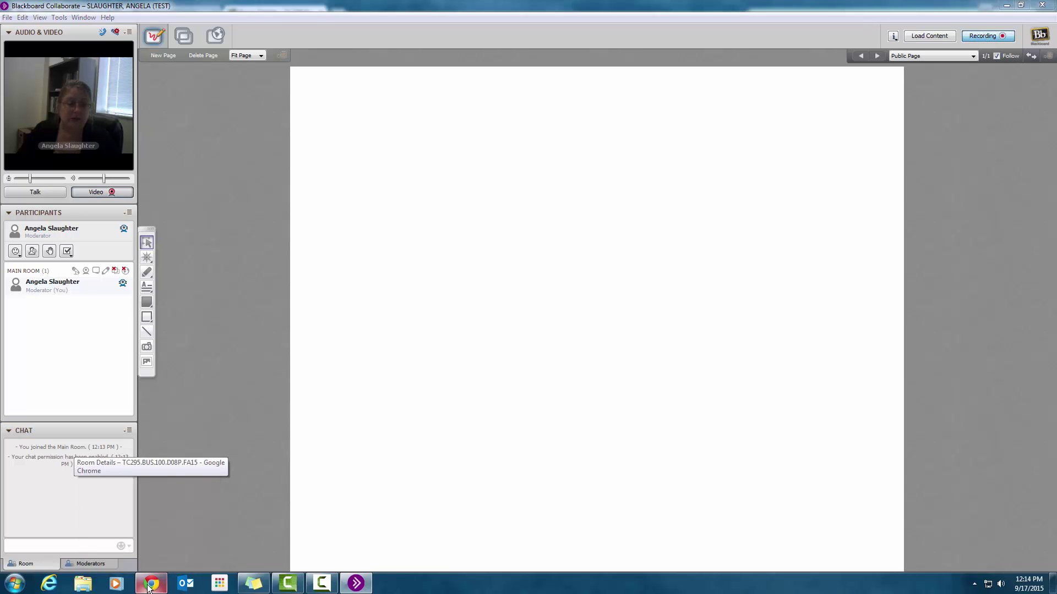
left_click(338, 12)
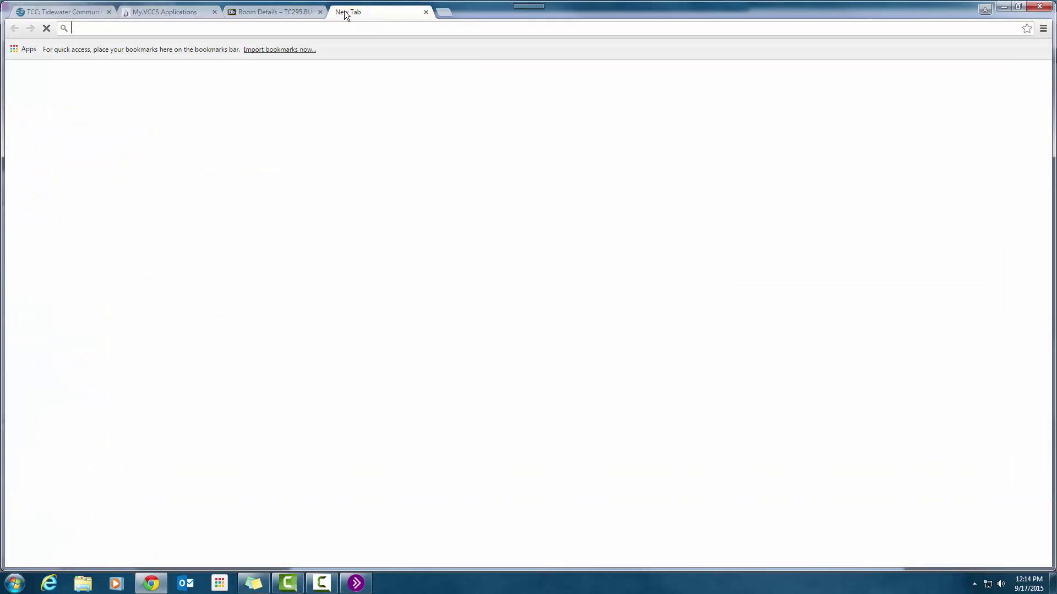
type("ww")
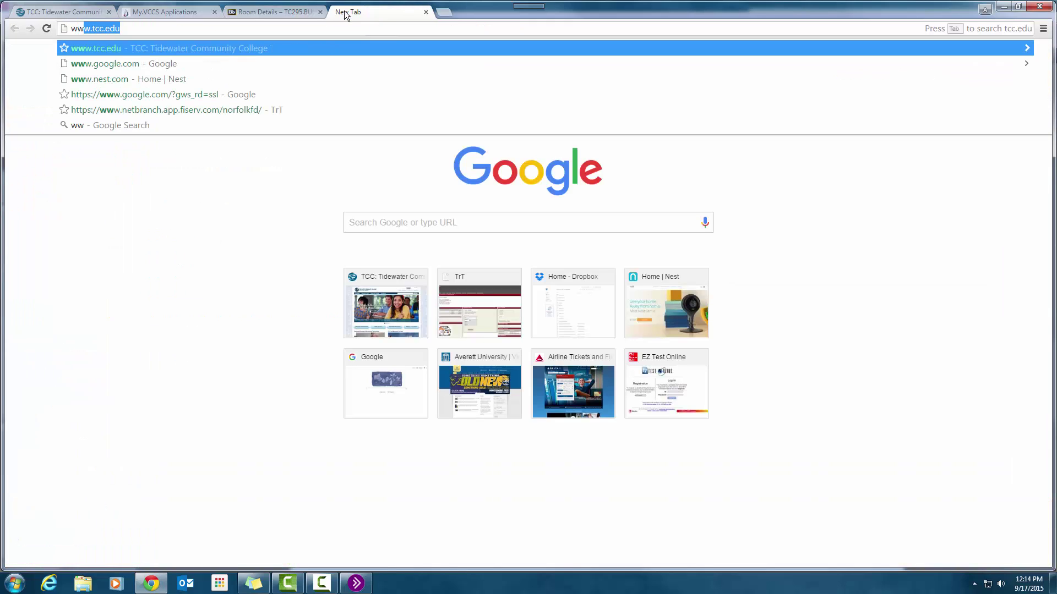
type("w.cam")
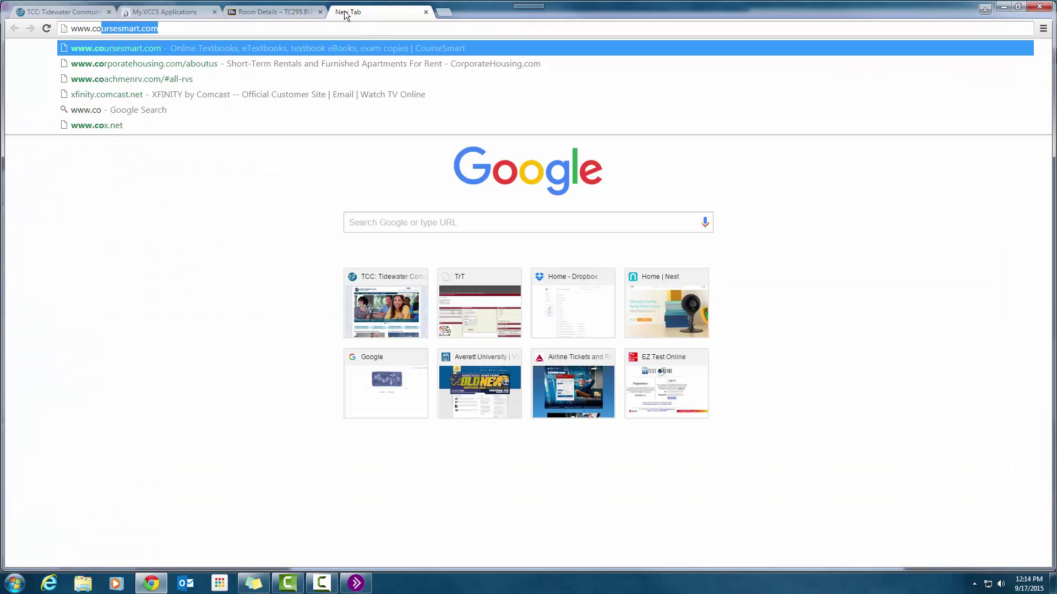
key("BackSpace")
key("BackSpace")
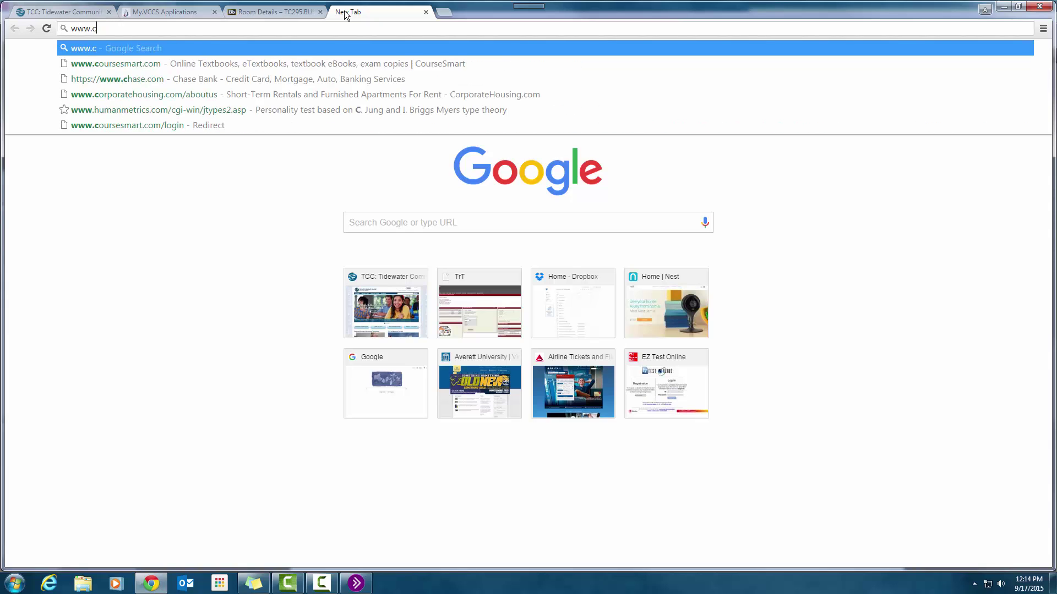
key("BackSpace")
type("mcgrawhillconnect.com")
key("Return")
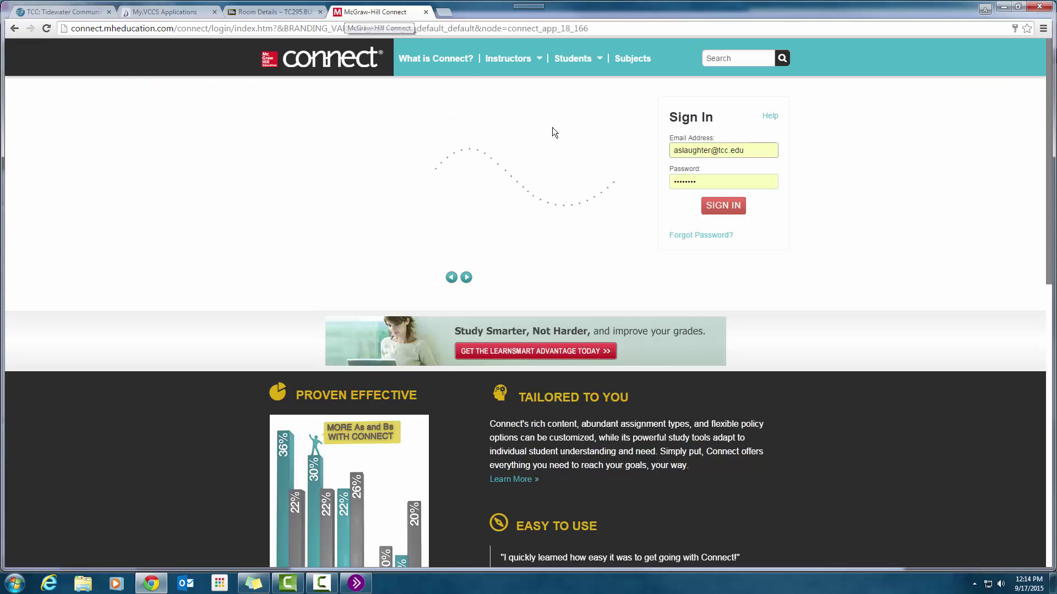
Step: Sign in to McGraw-Hill Connect with the saved credentials, look through the My courses list and close the site's tab
left_click(725, 207)
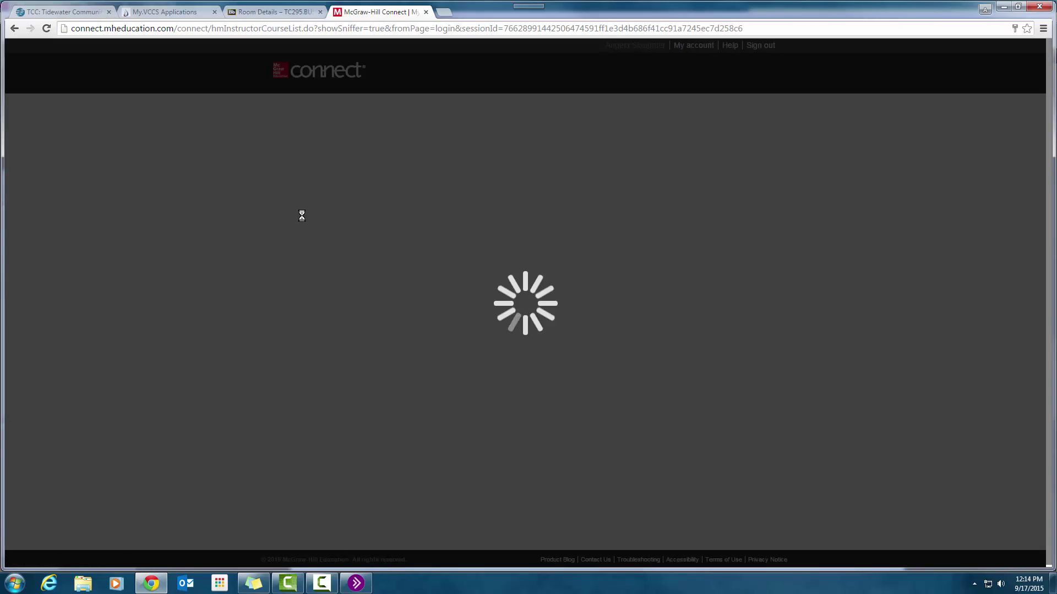
scroll(427, 343, "down", 14)
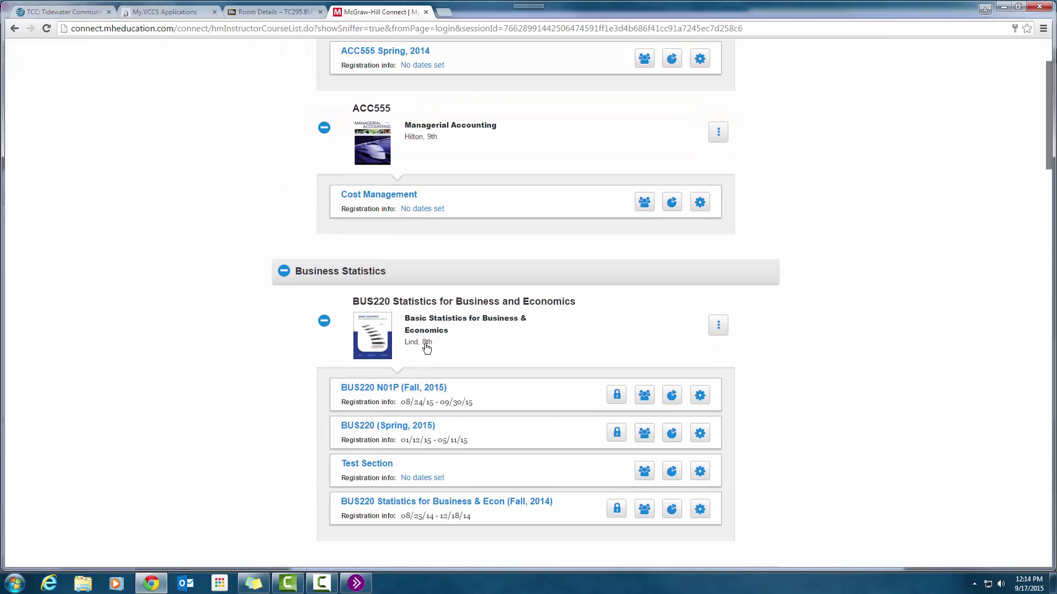
scroll(427, 343, "up", 14)
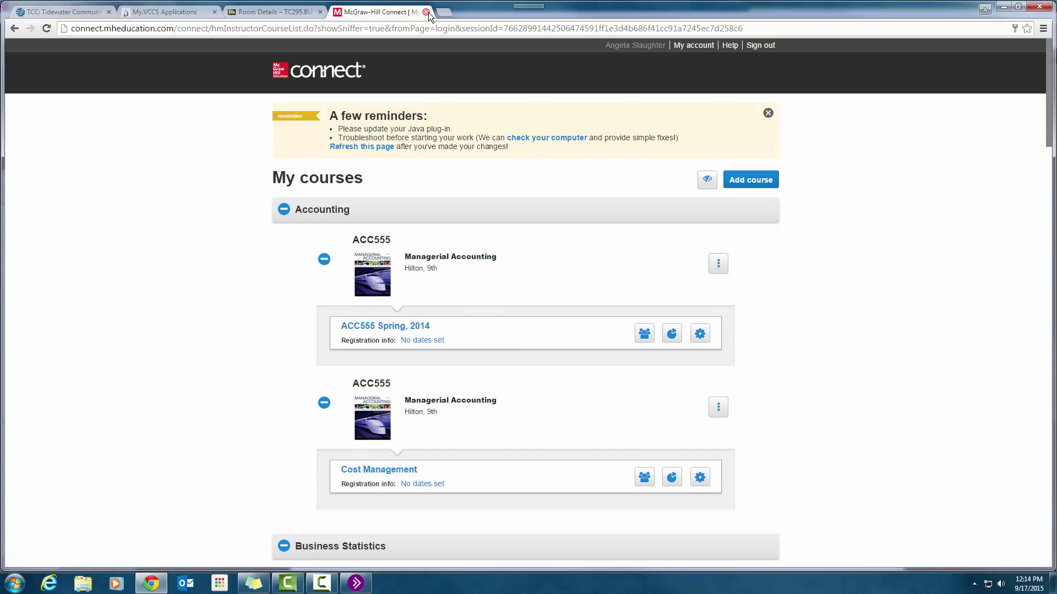
left_click(428, 12)
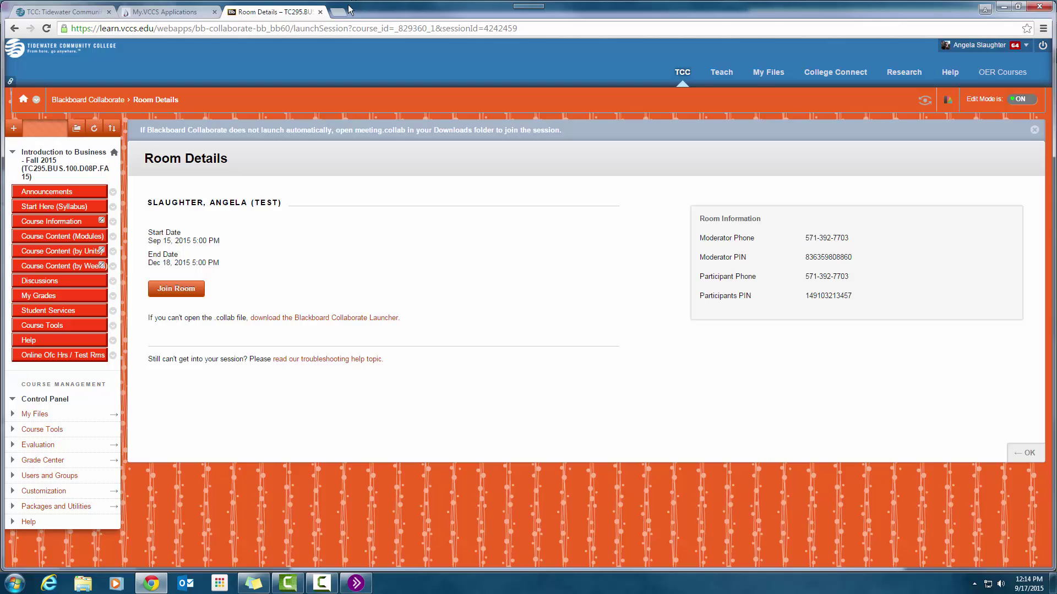